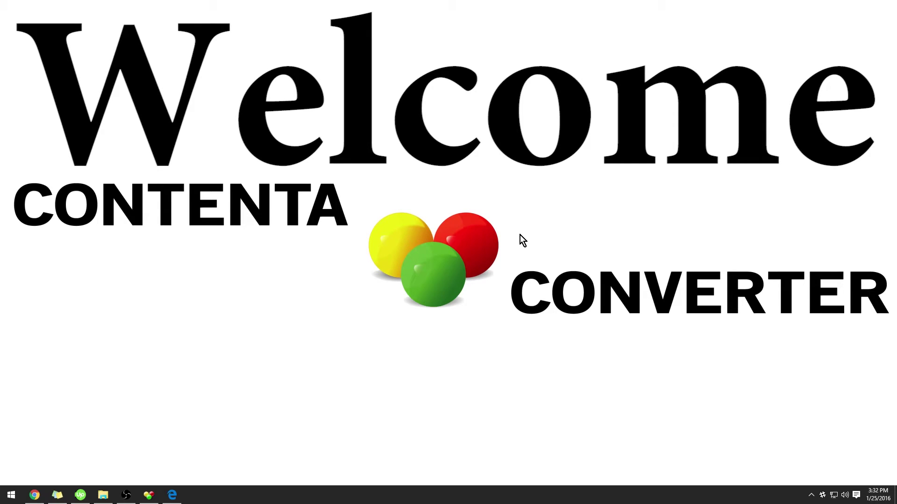
Scroll through the Contenta Converter YouTube channel's uploads in Edge, then minimize the browser
{"action": "left_click", "coordinate": [173, 499]}
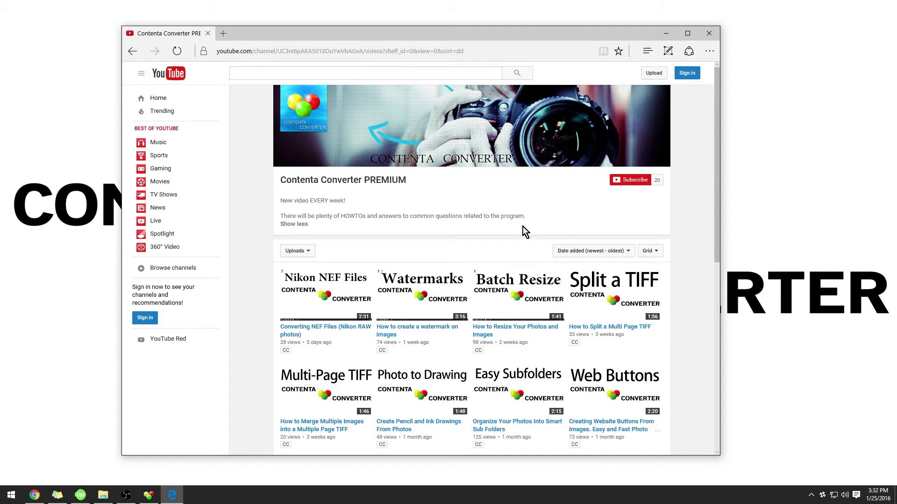
{"action": "scroll", "coordinate": [609, 206], "scroll_direction": "down", "scroll_amount": 2}
{"action": "scroll", "coordinate": [609, 205], "scroll_direction": "down", "scroll_amount": 2}
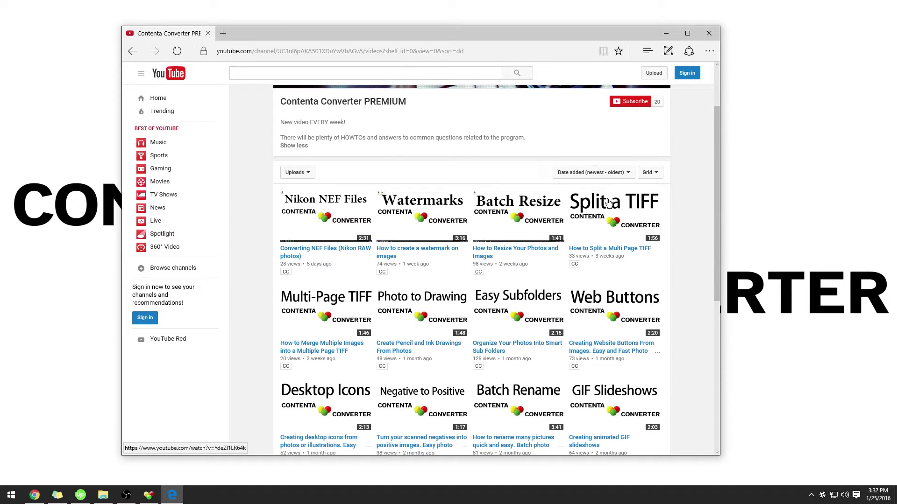
{"action": "scroll", "coordinate": [608, 202], "scroll_direction": "down", "scroll_amount": 1}
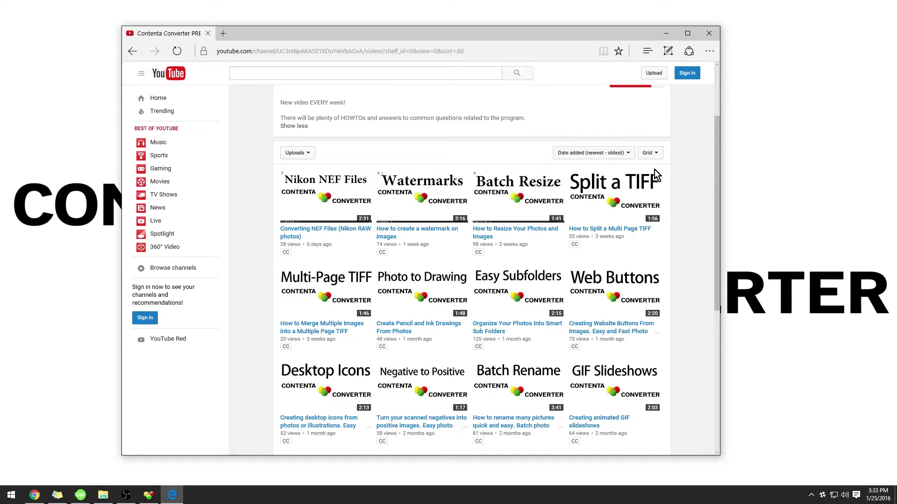
{"action": "left_click", "coordinate": [666, 38]}
Switch to the converter and show the Add Photos dropdown options
{"action": "left_click", "coordinate": [148, 496]}
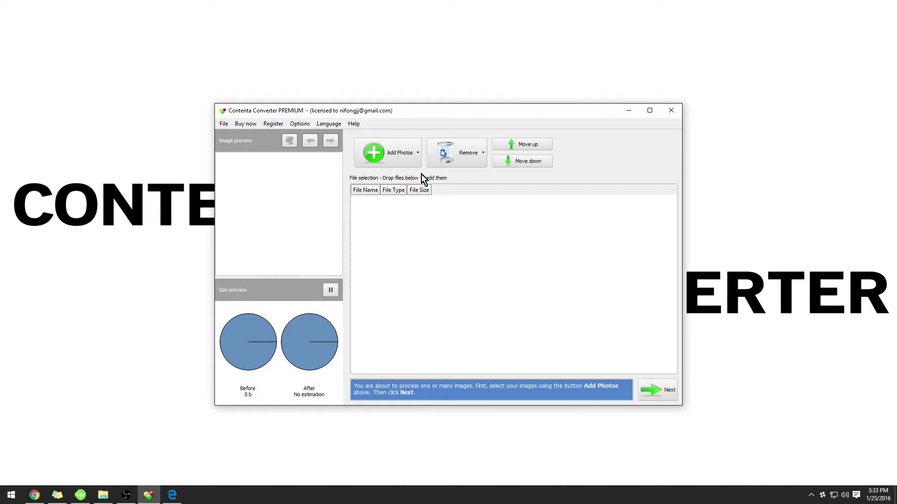
{"action": "left_click", "coordinate": [416, 154]}
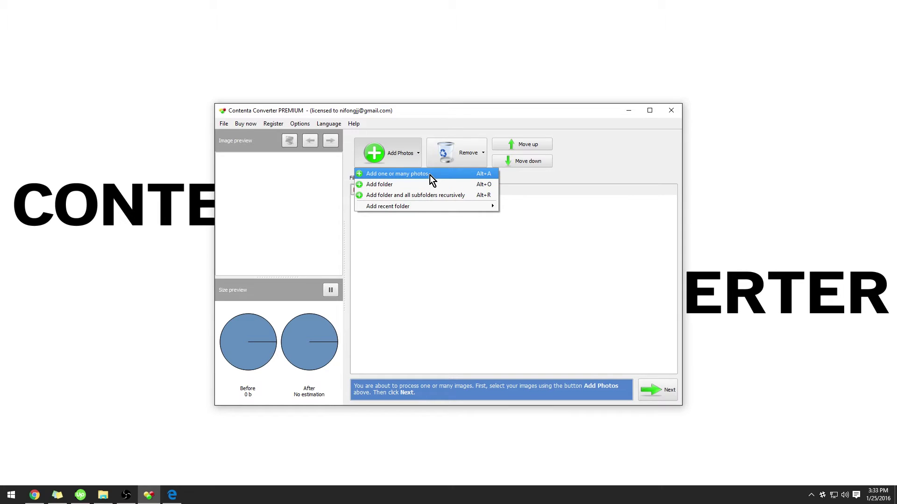
Add every NEF photo from the NEF Files folder, RAW_NIKON_D3 through the last one
{"action": "left_click", "coordinate": [430, 175]}
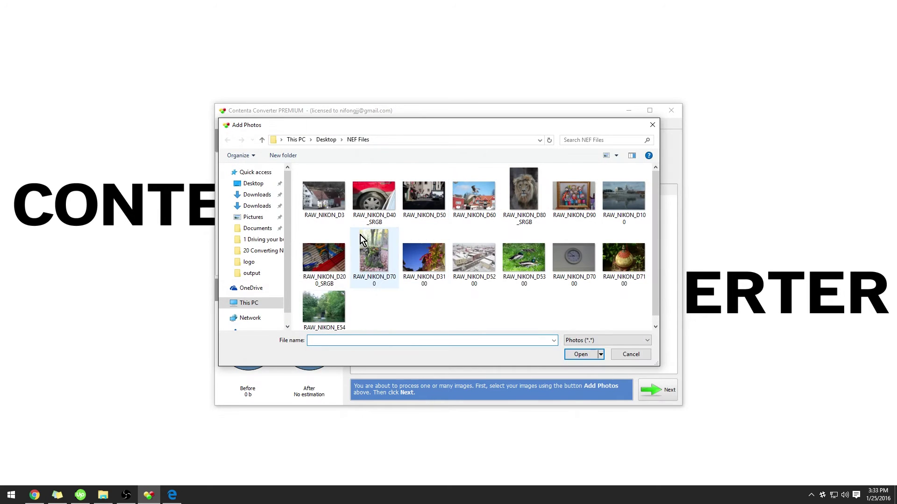
{"action": "left_click", "coordinate": [337, 209]}
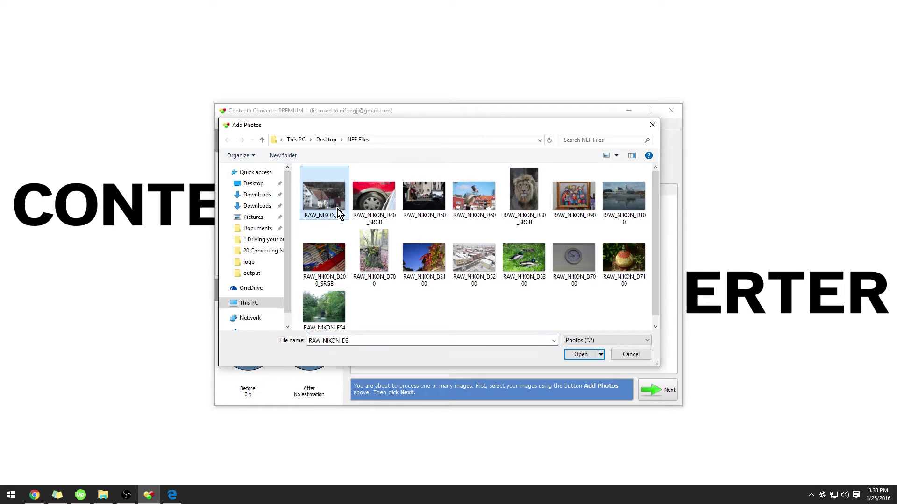
{"action": "scroll", "coordinate": [402, 195], "scroll_direction": "down", "scroll_amount": 1}
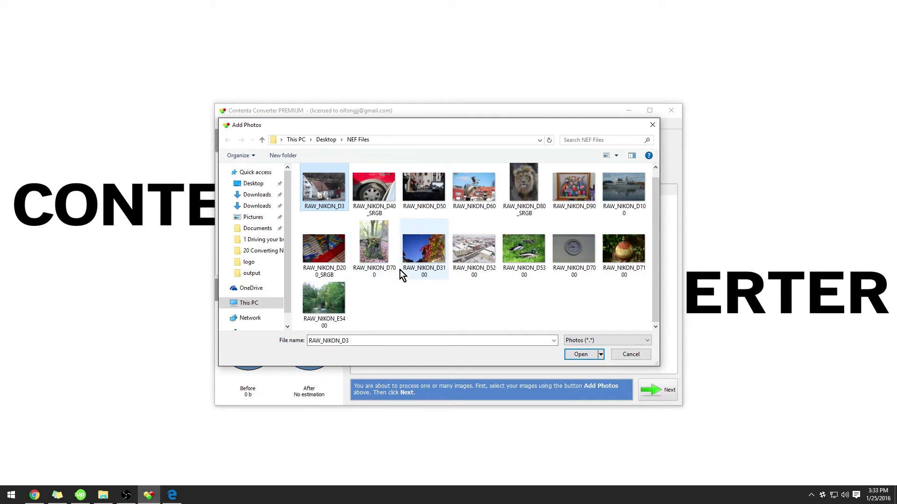
{"action": "left_click", "coordinate": [343, 303], "text": "shift"}
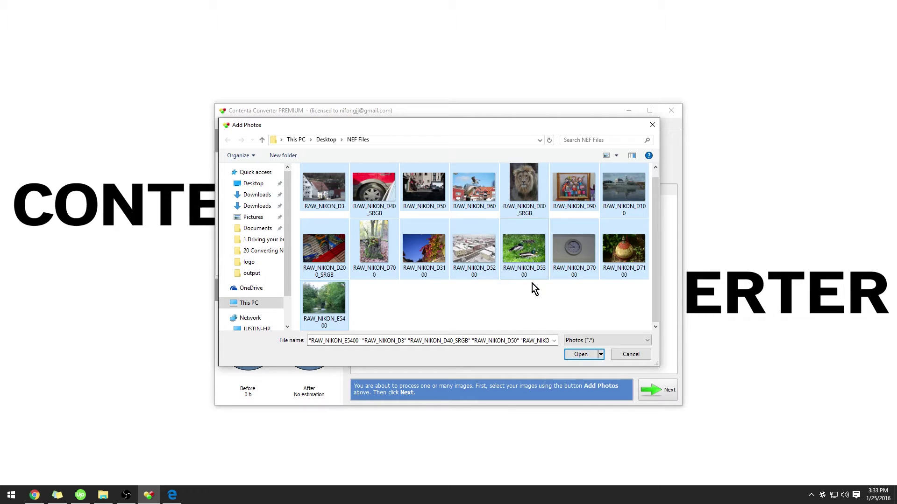
{"action": "left_click", "coordinate": [581, 355]}
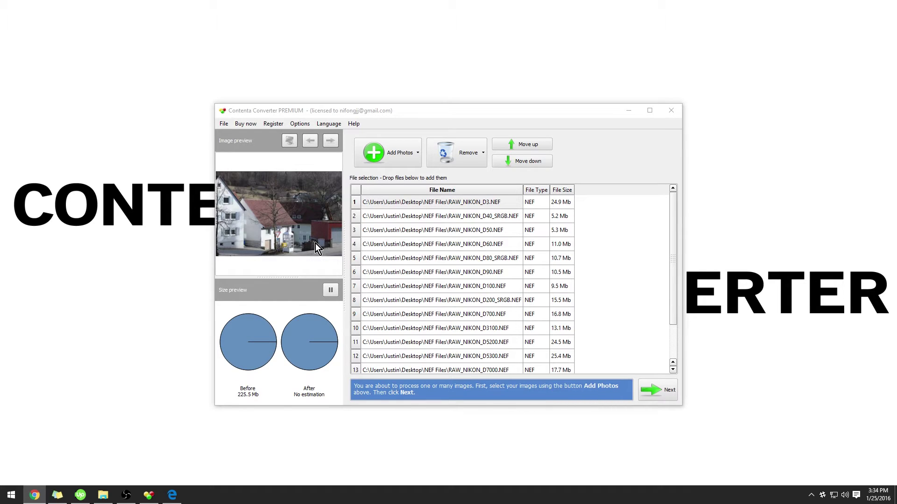
Preview the first few photos, then delete RAW_NIKON_D40_SRGB.NEF from the batch
{"action": "left_click", "coordinate": [436, 205]}
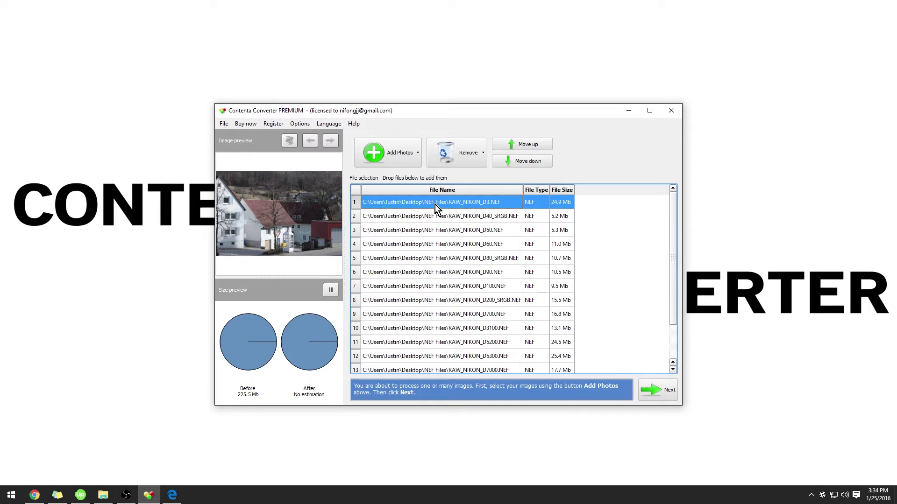
{"action": "key", "text": "Down"}
{"action": "key", "text": "Down"}
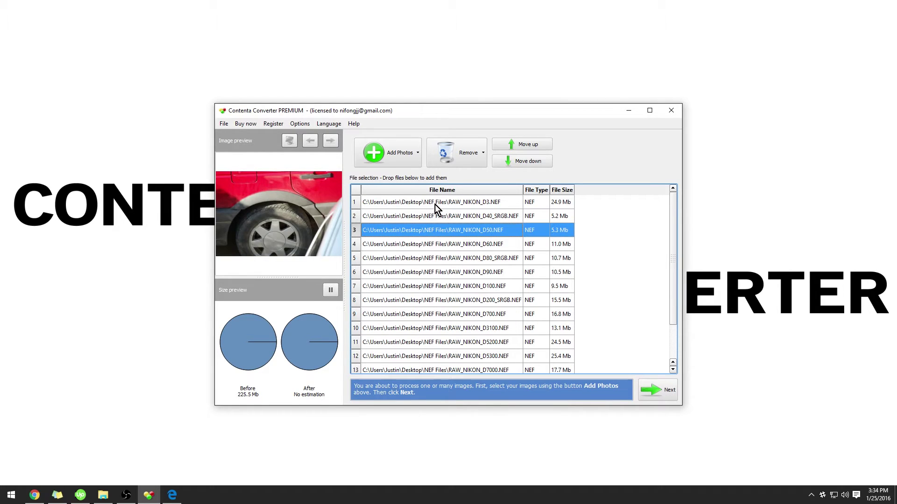
{"action": "key", "text": "Down"}
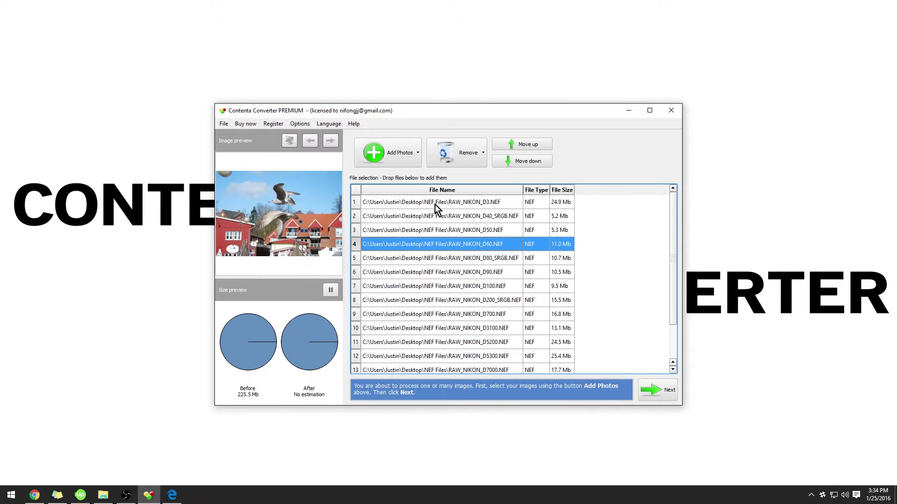
{"action": "key", "text": "Down"}
{"action": "key", "text": "Down"}
{"action": "key", "text": "Down"}
{"action": "key", "text": "Down"}
{"action": "key", "text": "Down"}
{"action": "left_click", "coordinate": [437, 215]}
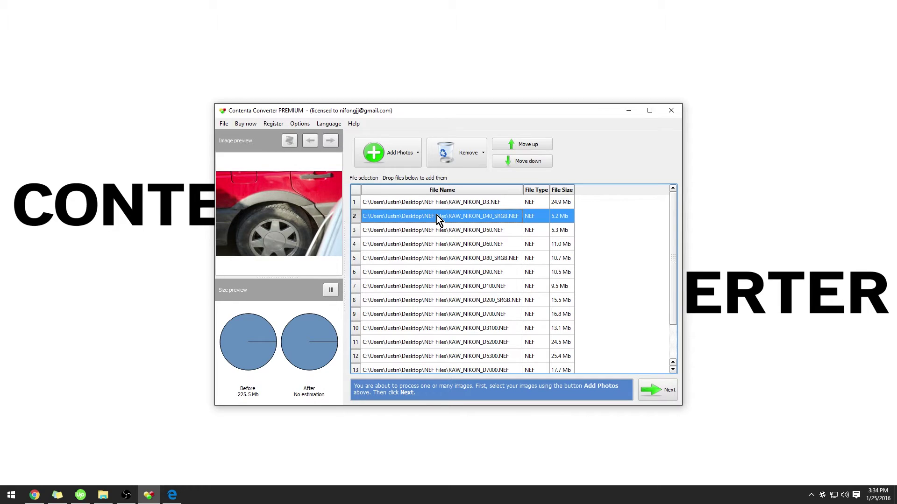
{"action": "key", "text": "Delete"}
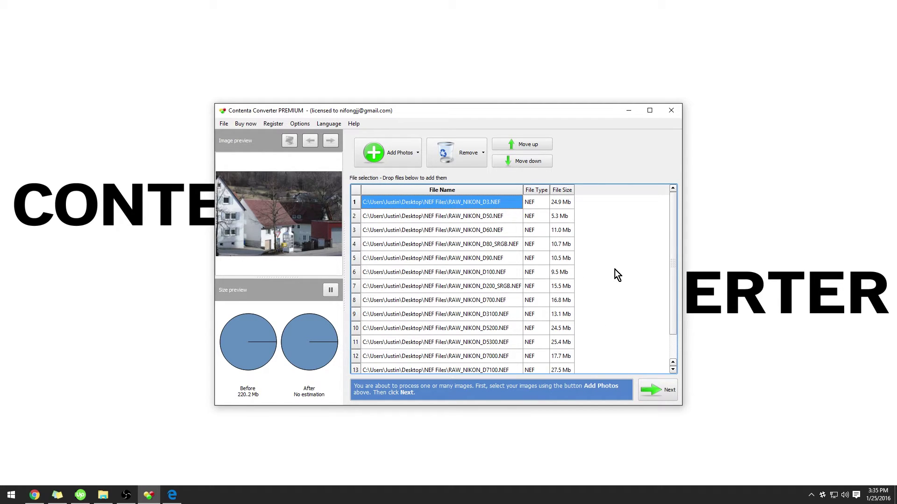
Enable resizing, keep JPEG output at 100% quality, and preserve EXIF/IPTC/XMP metadata
{"action": "left_click", "coordinate": [653, 386]}
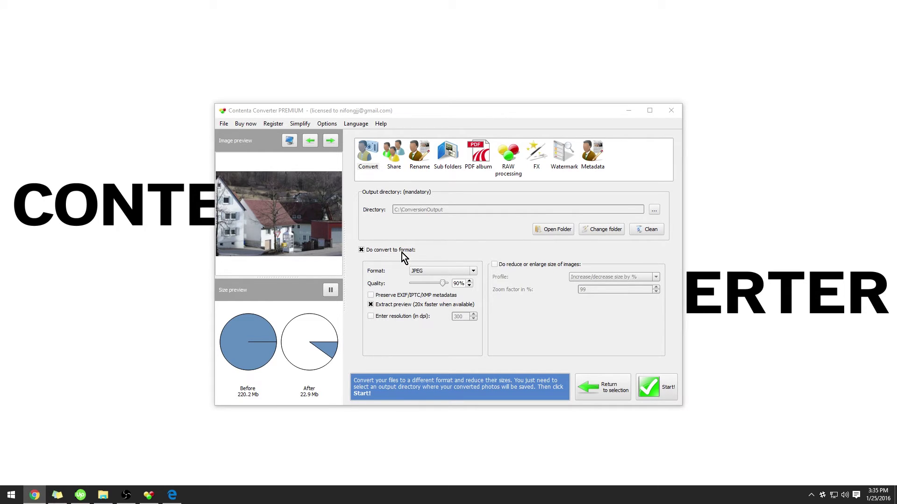
{"action": "left_click", "coordinate": [495, 265]}
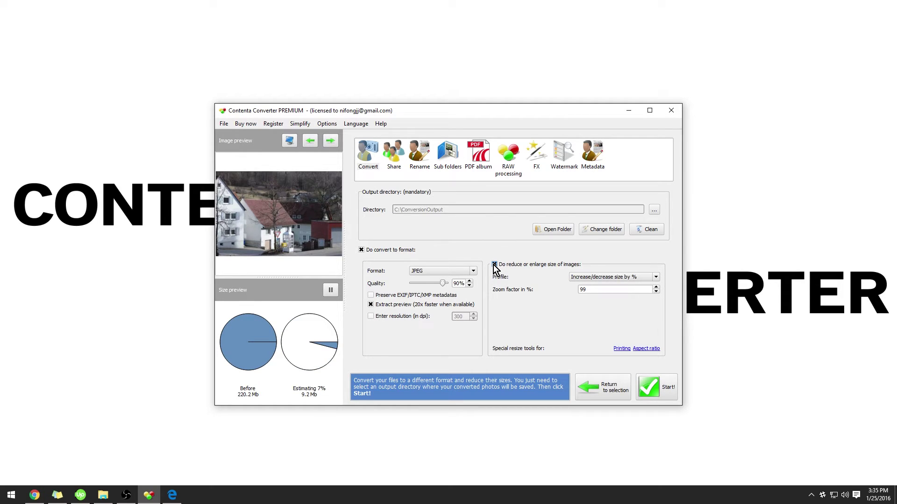
{"action": "left_click", "coordinate": [464, 276]}
{"action": "left_click", "coordinate": [459, 283]}
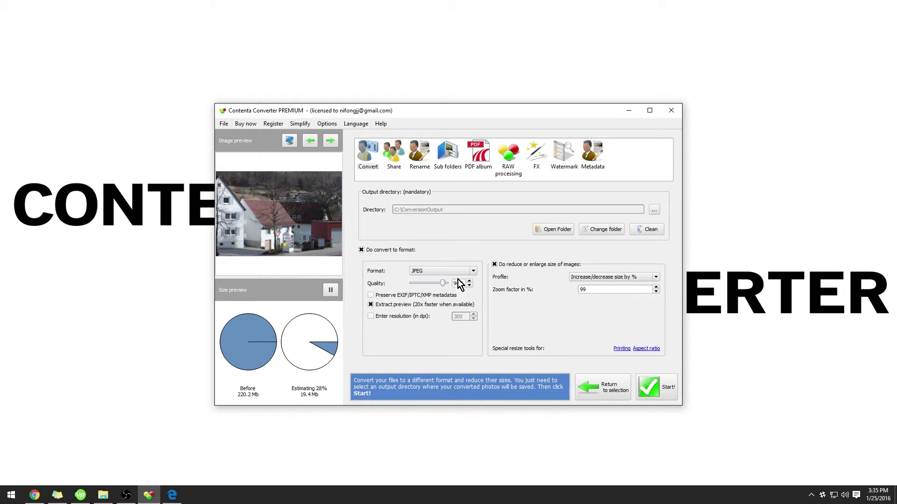
{"action": "left_click_drag", "start_coordinate": [444, 285], "coordinate": [455, 287]}
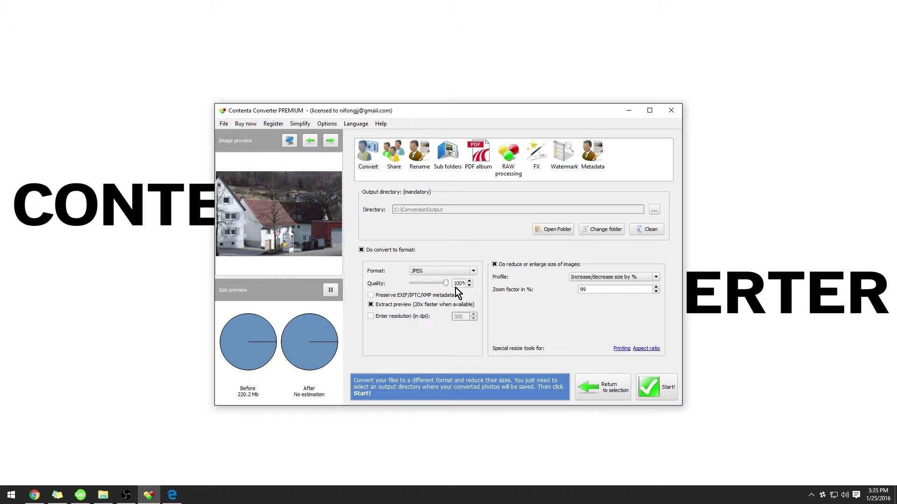
{"action": "left_click", "coordinate": [405, 297]}
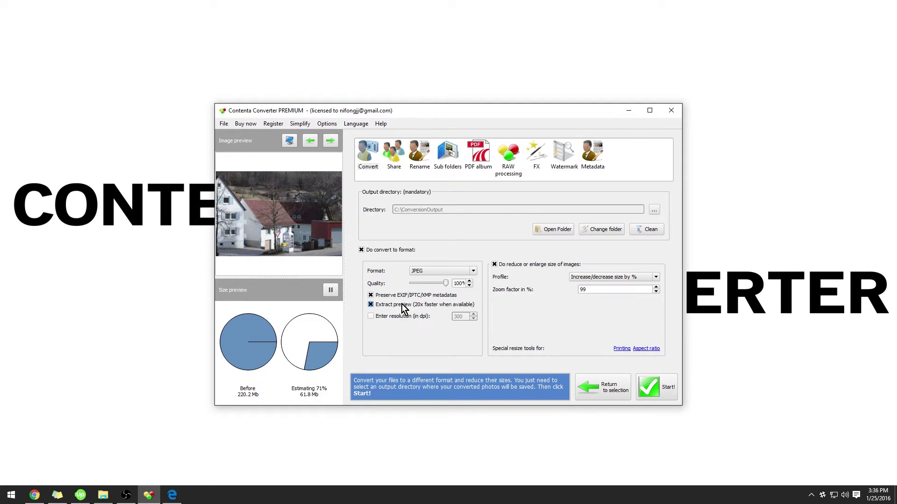
Turn off embedded-preview extraction and resize by percentage with a 75% zoom factor
{"action": "left_click", "coordinate": [404, 309]}
{"action": "left_click", "coordinate": [612, 276]}
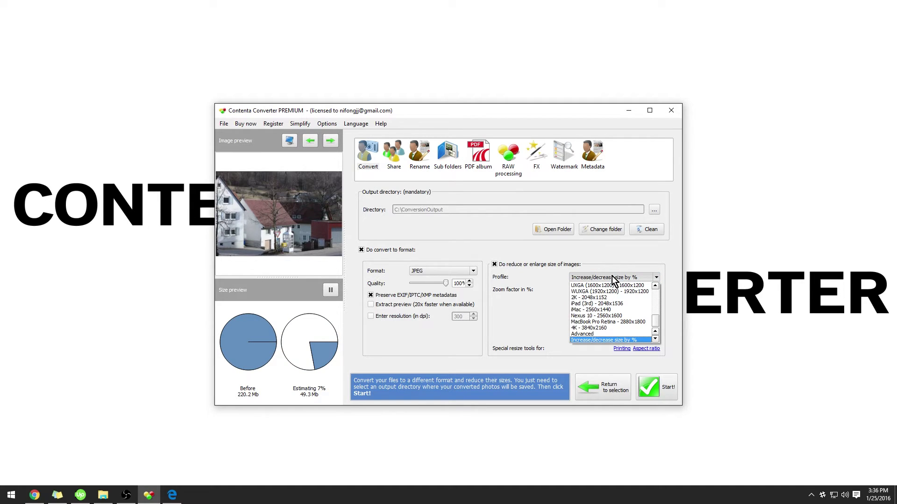
{"action": "scroll", "coordinate": [628, 307], "scroll_direction": "up", "scroll_amount": 2}
{"action": "scroll", "coordinate": [629, 306], "scroll_direction": "down", "scroll_amount": 2}
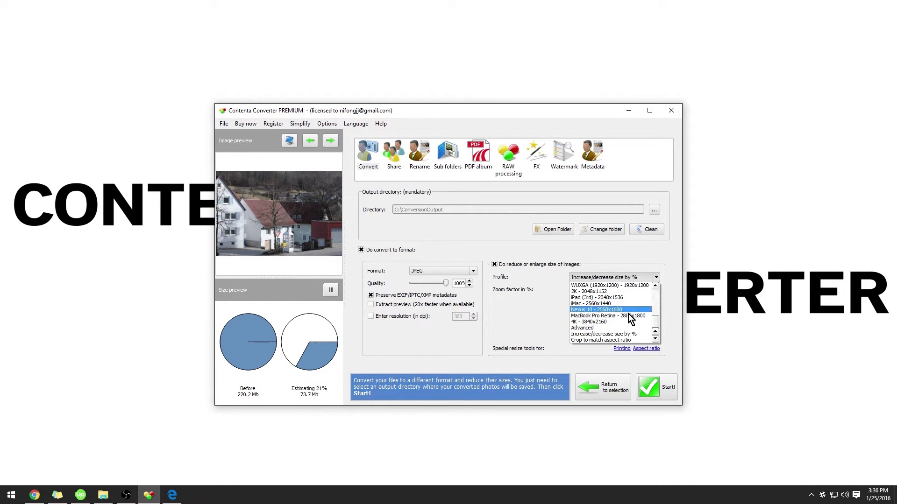
{"action": "left_click", "coordinate": [607, 335]}
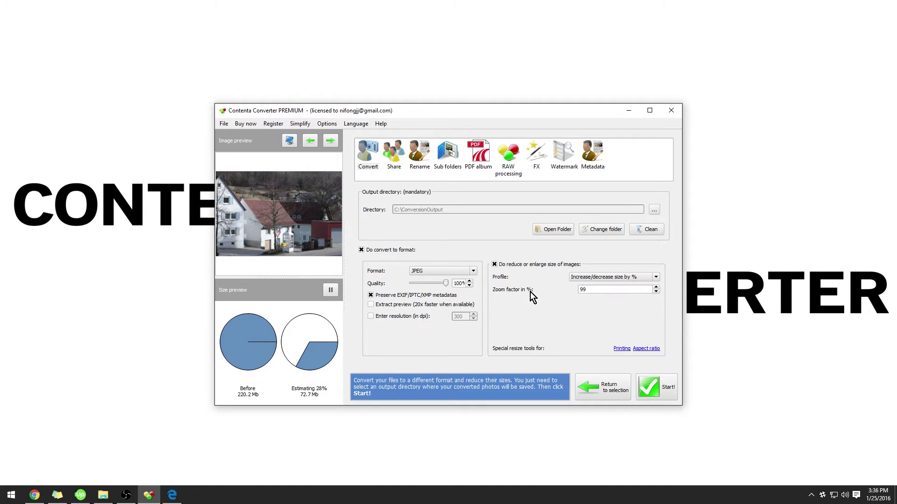
{"action": "double_click", "coordinate": [614, 292]}
{"action": "type", "text": "7"}
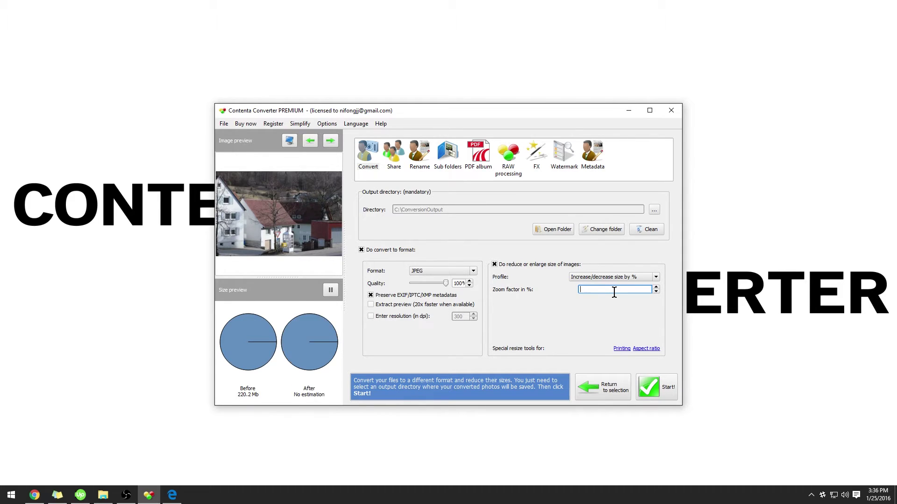
{"action": "type", "text": "5"}
{"action": "left_click", "coordinate": [756, 308]}
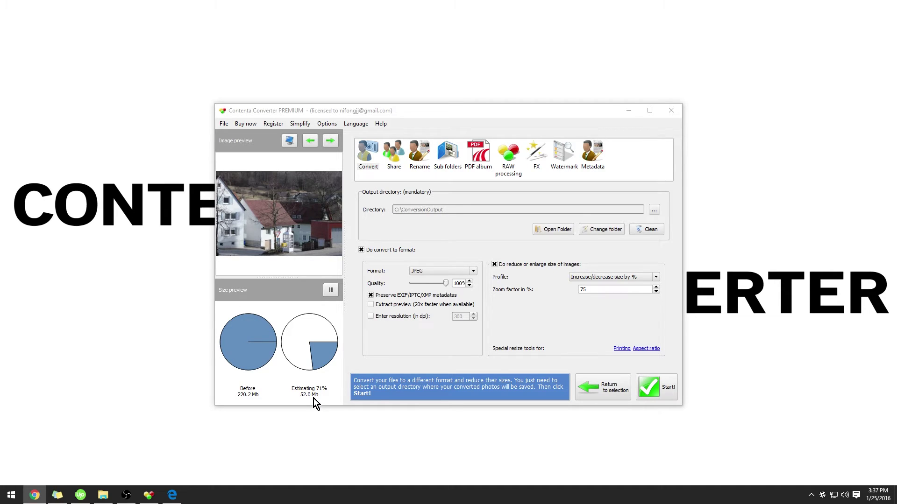
Return to the converter and start converting the batch of 14 NEF photos
{"action": "left_click", "coordinate": [326, 381]}
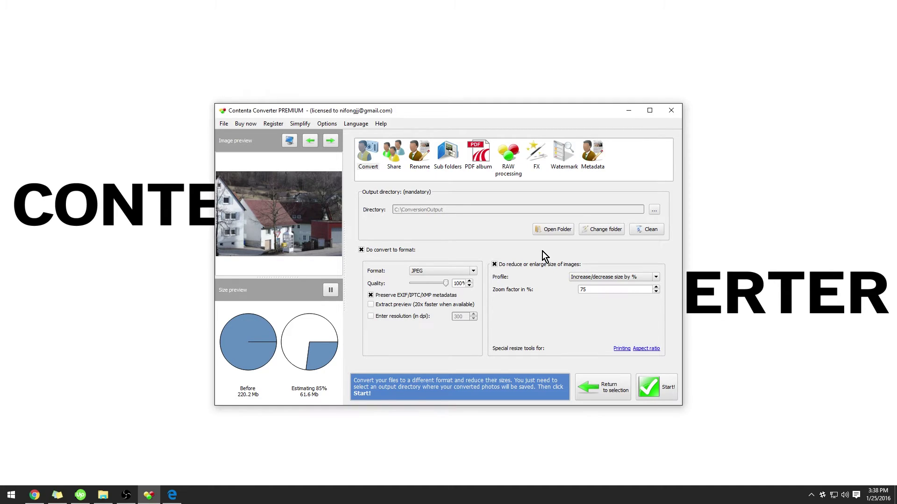
{"action": "left_click", "coordinate": [646, 380]}
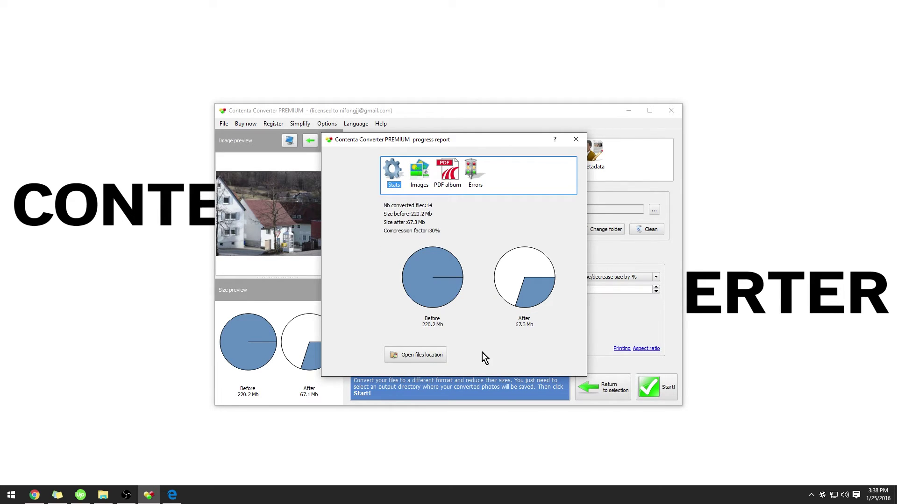
Open ConversionOutput, view a few converted photos, then delete all 14 of them
{"action": "left_click", "coordinate": [420, 355]}
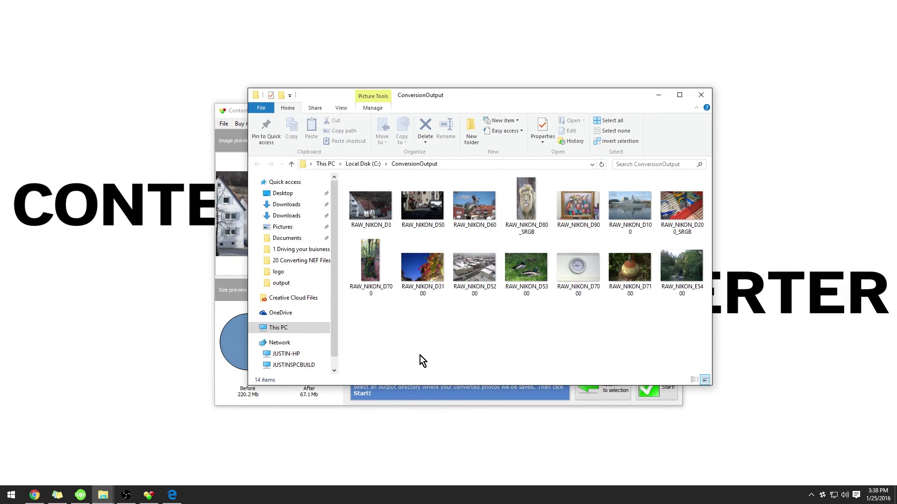
{"action": "double_click", "coordinate": [419, 279]}
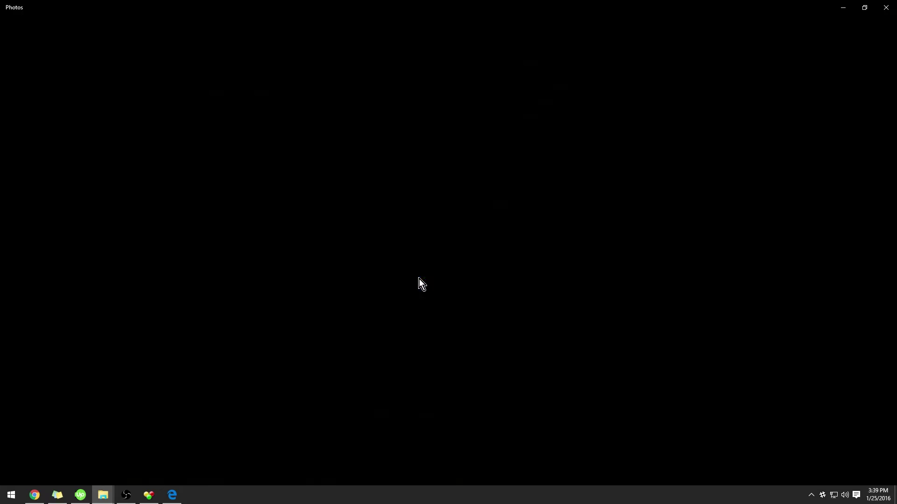
{"action": "key", "text": "Right"}
{"action": "key", "text": "Right"}
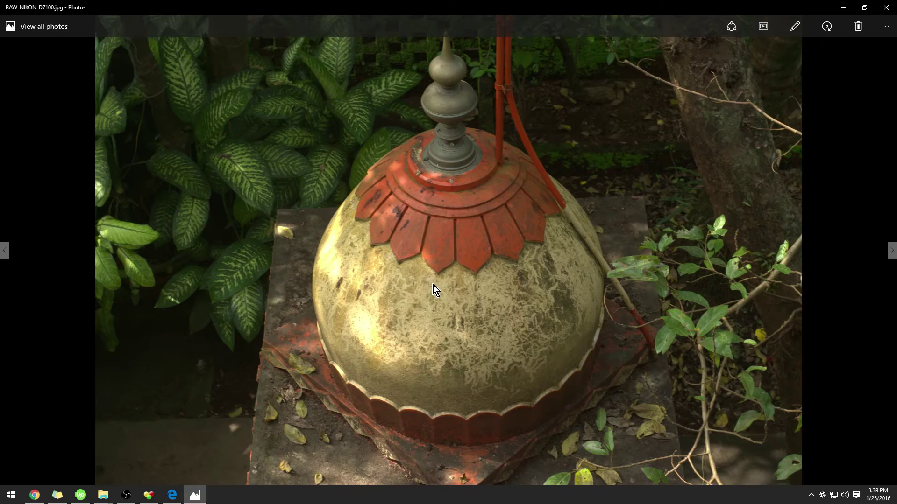
{"action": "left_click", "coordinate": [885, 7]}
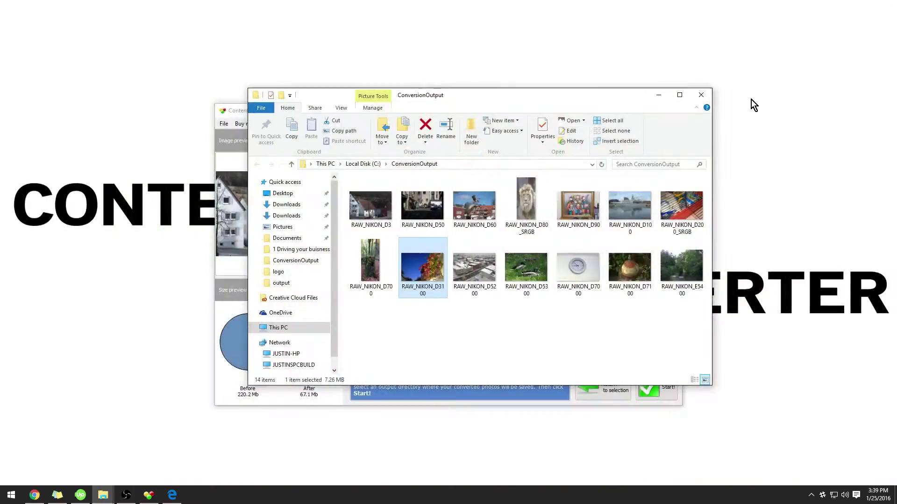
{"action": "left_click_drag", "start_coordinate": [626, 265], "coordinate": [366, 192]}
{"action": "key", "text": "Delete"}
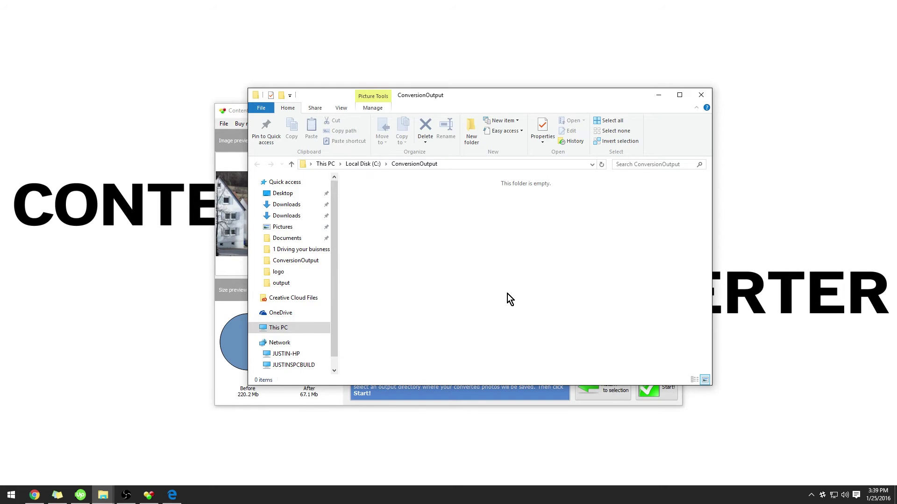
Enable Do rename, try Filename - Counter and Date - Filename, then choose Custom naming
{"action": "left_click", "coordinate": [701, 95]}
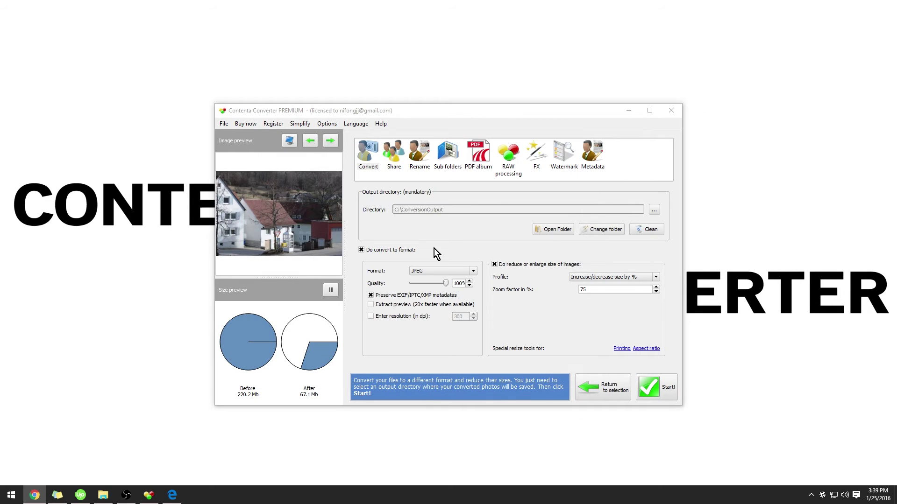
{"action": "left_click", "coordinate": [371, 161]}
{"action": "left_click", "coordinate": [421, 163]}
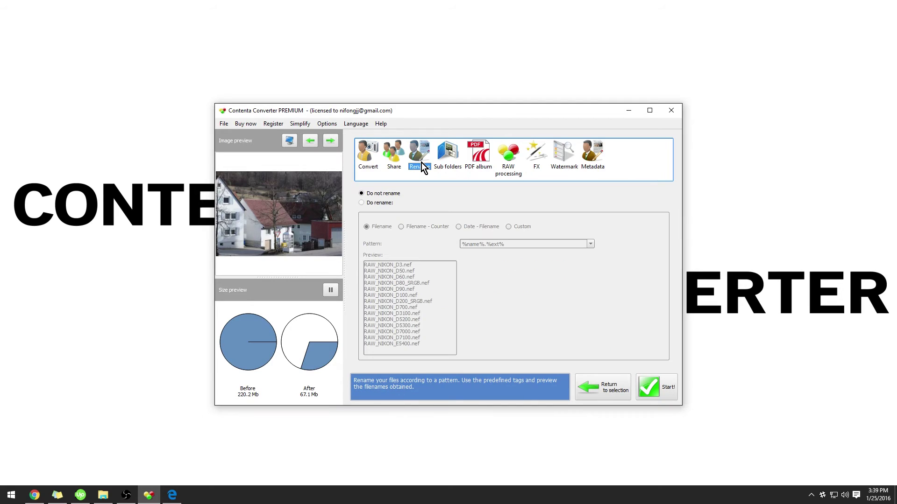
{"action": "left_click", "coordinate": [380, 204]}
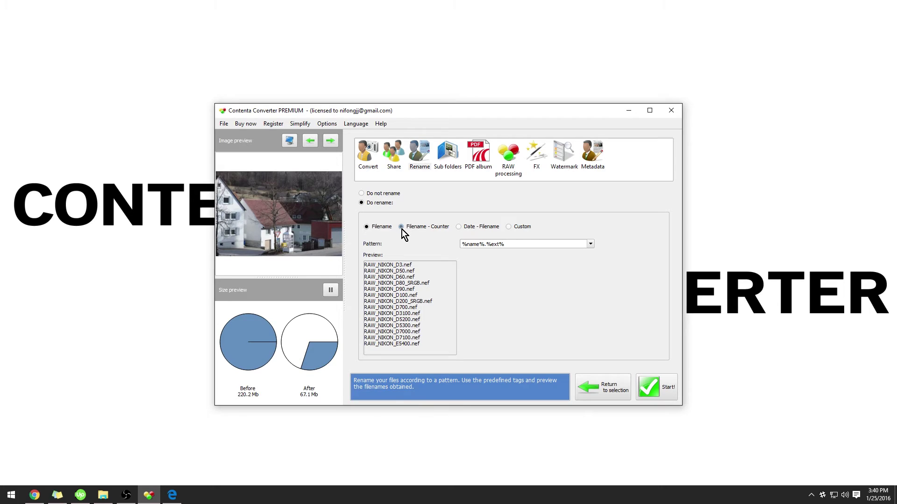
{"action": "left_click", "coordinate": [402, 228]}
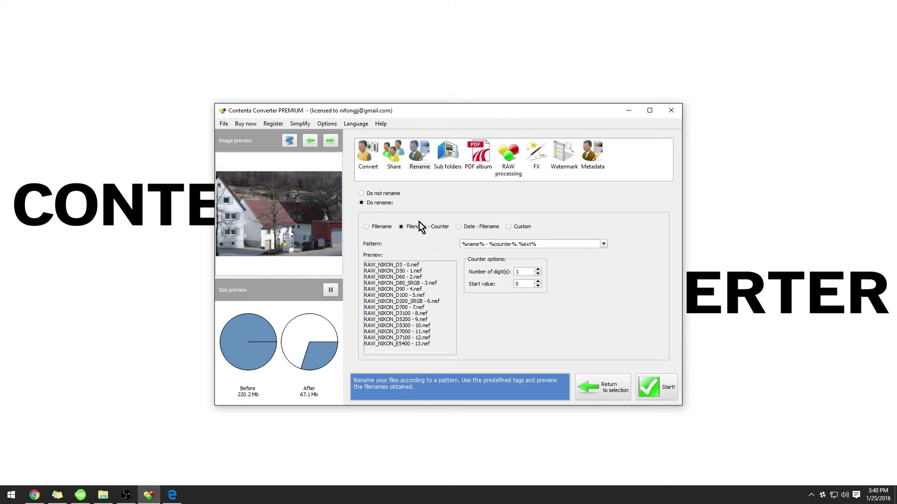
{"action": "left_click", "coordinate": [459, 227]}
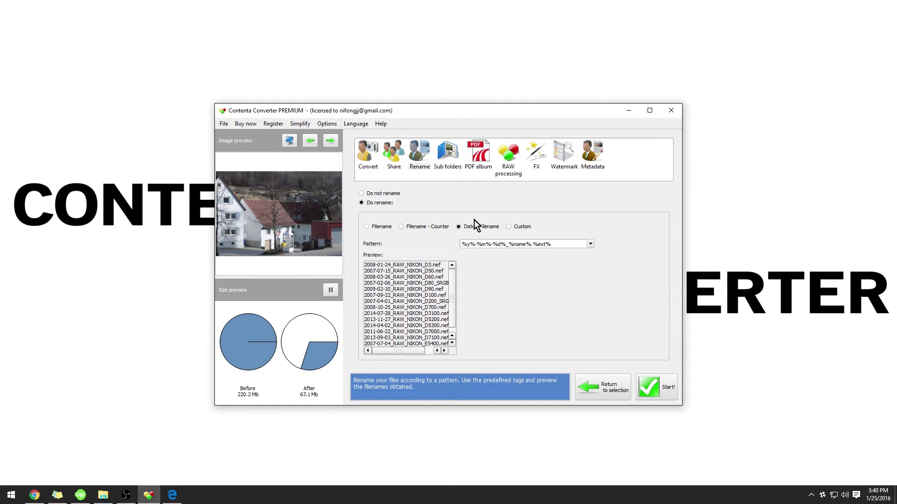
{"action": "left_click", "coordinate": [511, 228]}
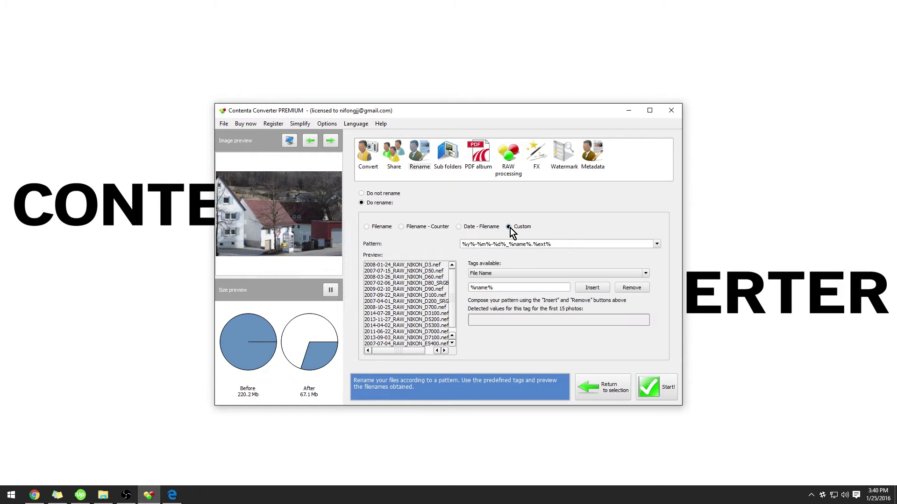
Replace the pattern with %name%.%ext% and insert the Creation day tag
{"action": "left_click", "coordinate": [489, 244]}
{"action": "key", "text": "ctrl+a"}
{"action": "type", "text": "%name%.%ext%"}
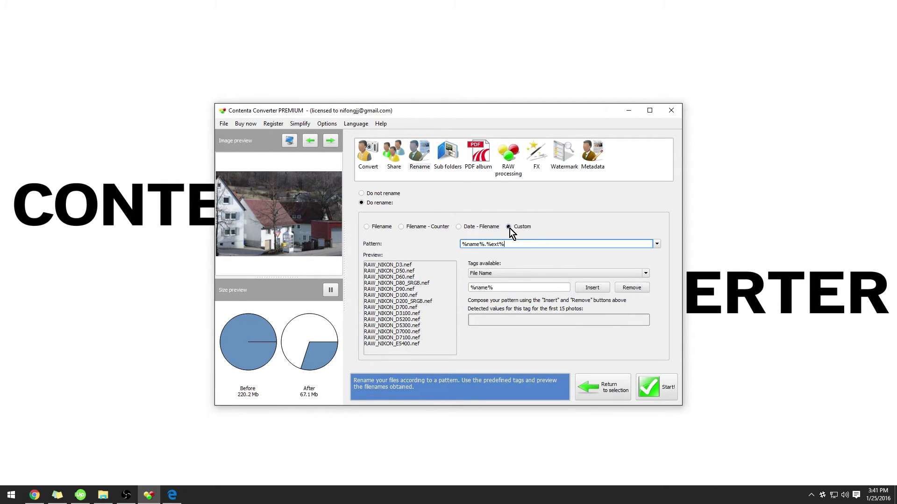
{"action": "left_click", "coordinate": [632, 274]}
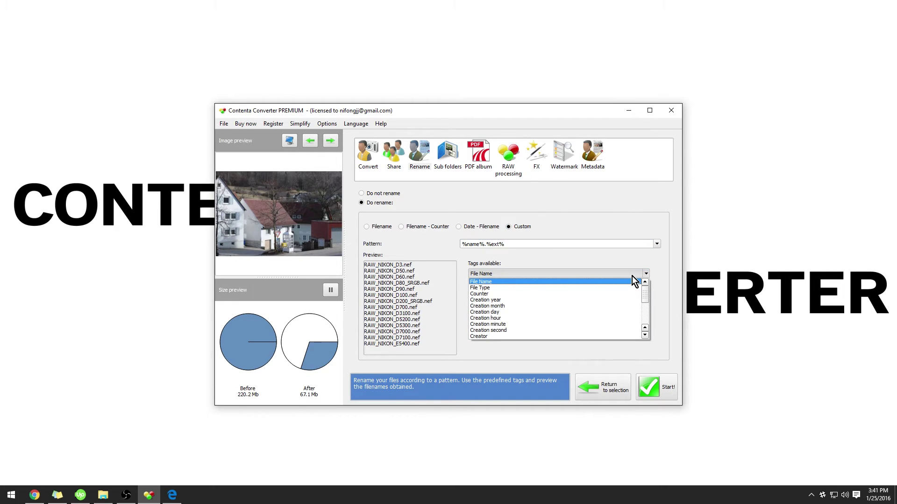
{"action": "left_click", "coordinate": [622, 313]}
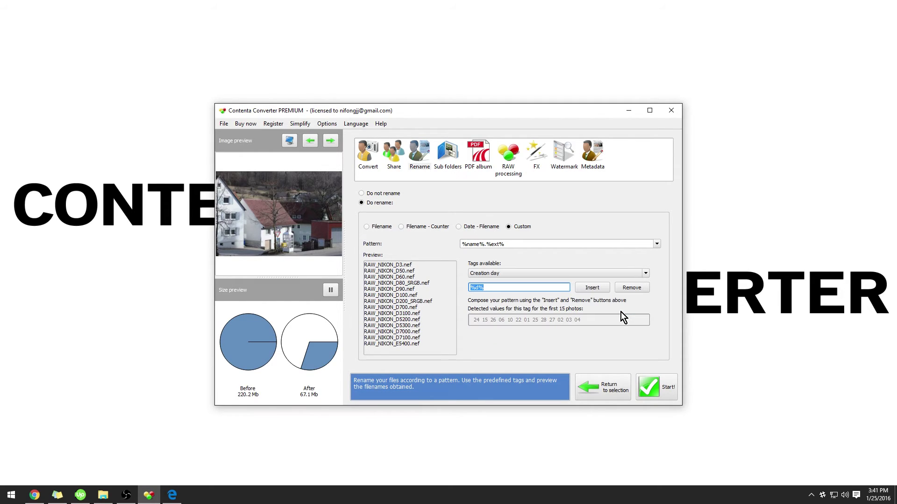
{"action": "left_click", "coordinate": [593, 288]}
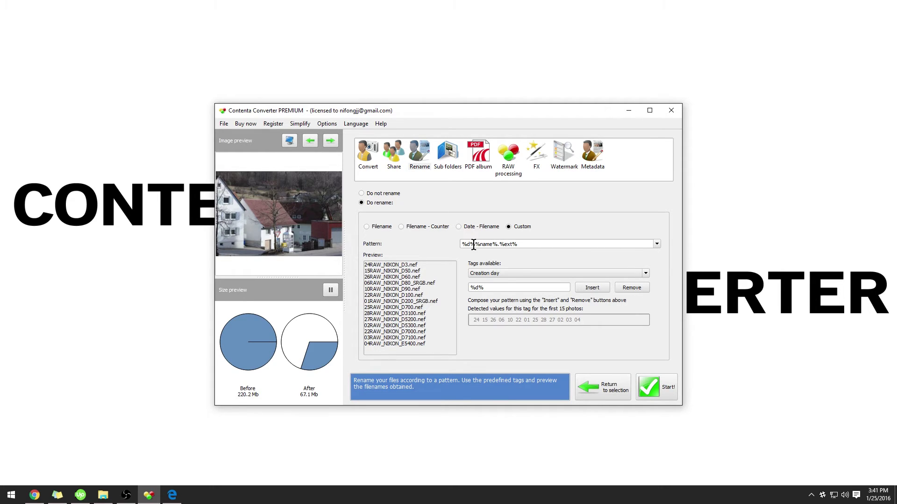
Move the %d% tag before %ext% so the pattern reads %name%.%d%.%ext%
{"action": "left_click_drag", "start_coordinate": [475, 244], "coordinate": [460, 243]}
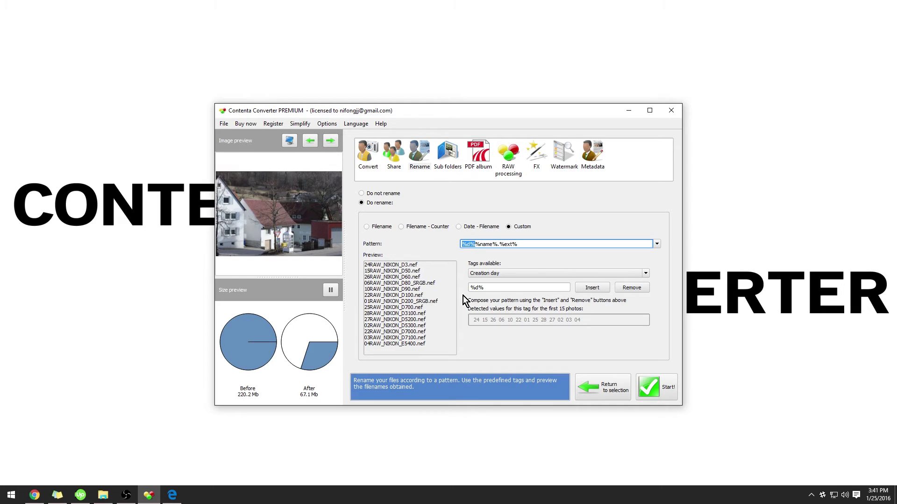
{"action": "key", "text": "Delete"}
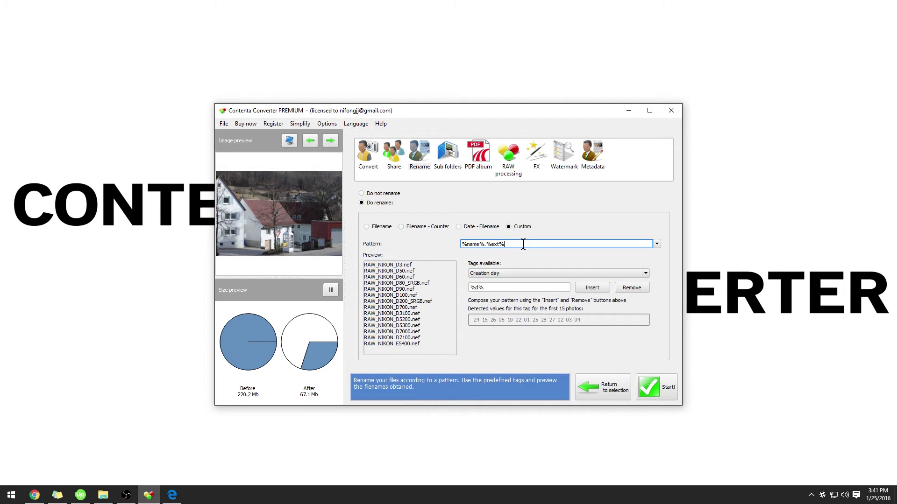
{"action": "type", "text": "%d%.%ext%"}
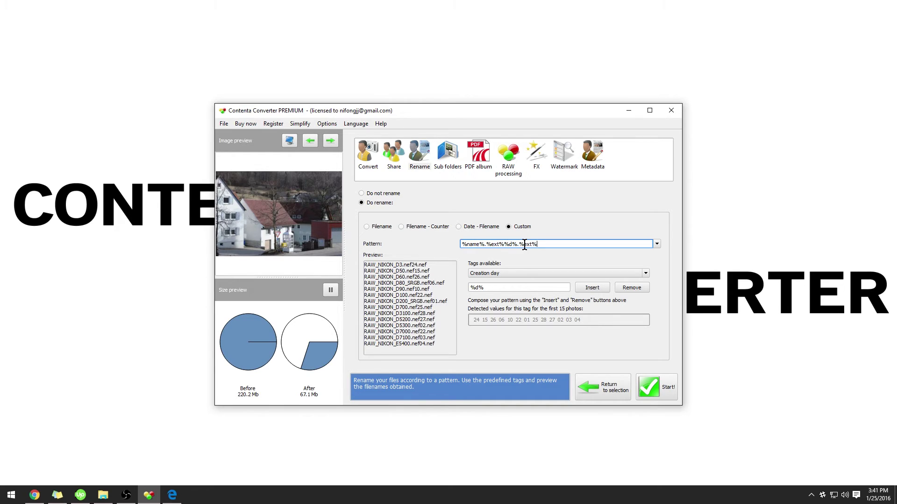
{"action": "key", "text": "Left"}
{"action": "key", "text": "Left"}
{"action": "key", "text": "Left"}
{"action": "key", "text": "Left"}
{"action": "key", "text": "Left"}
{"action": "key", "text": "Left"}
{"action": "key", "text": "Left"}
{"action": "key", "text": "Left"}
{"action": "key", "text": "Left"}
{"action": "key", "text": "BackSpace"}
{"action": "key", "text": "BackSpace"}
{"action": "key", "text": "BackSpace"}
{"action": "key", "text": "BackSpace"}
{"action": "key", "text": "BackSpace"}
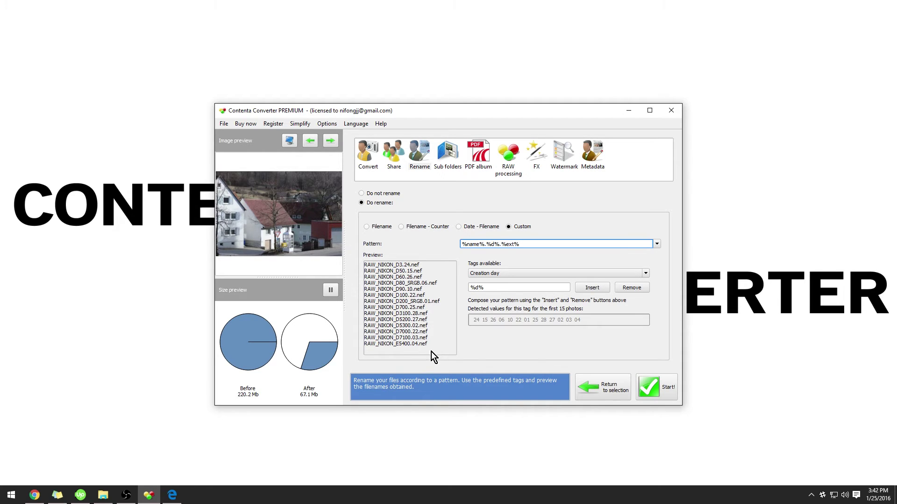
{"action": "left_click", "coordinate": [539, 274]}
{"action": "scroll", "coordinate": [551, 302], "scroll_direction": "down", "scroll_amount": 5}
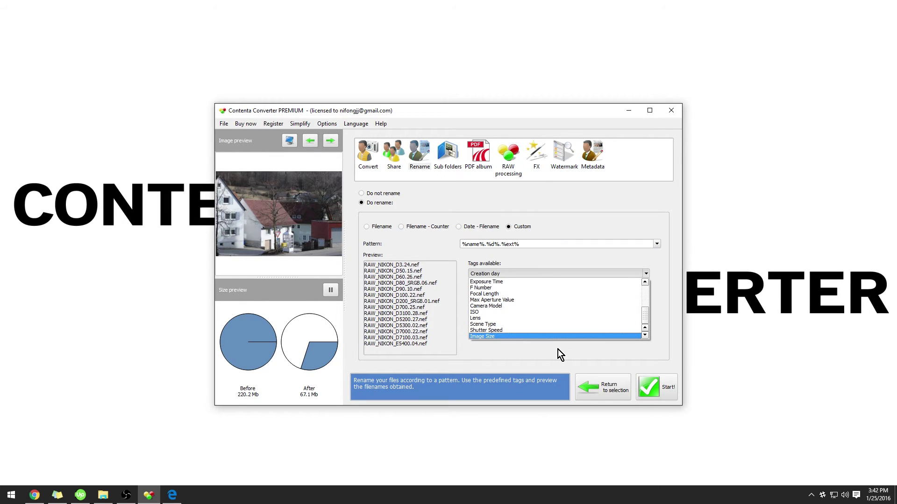
{"action": "scroll", "coordinate": [537, 322], "scroll_direction": "up", "scroll_amount": 5}
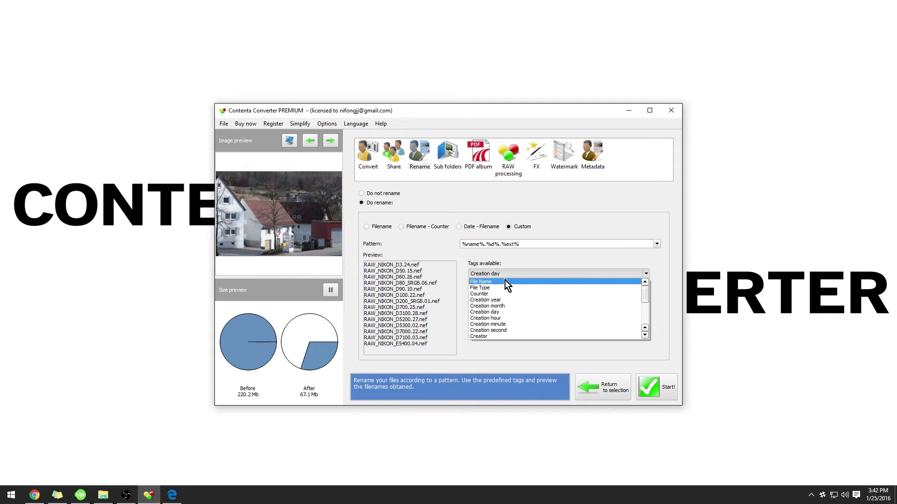
{"action": "left_click", "coordinate": [508, 274]}
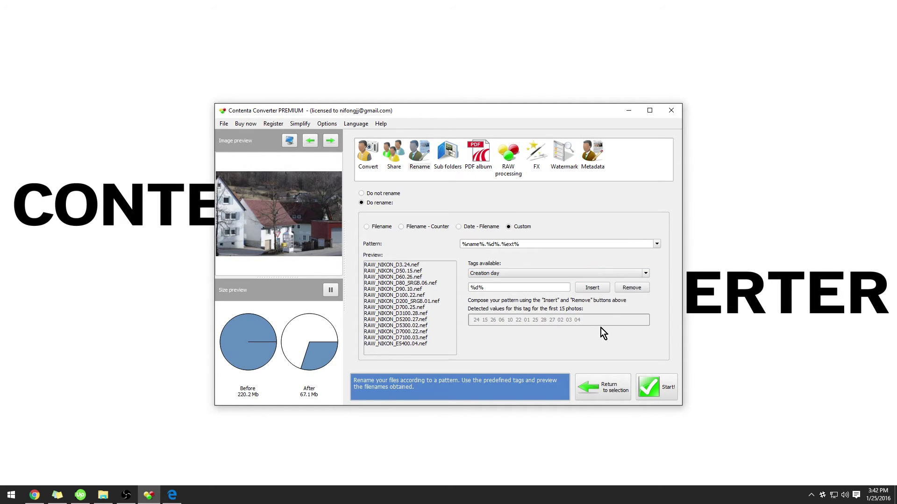
{"action": "key", "text": "alt+Tab"}
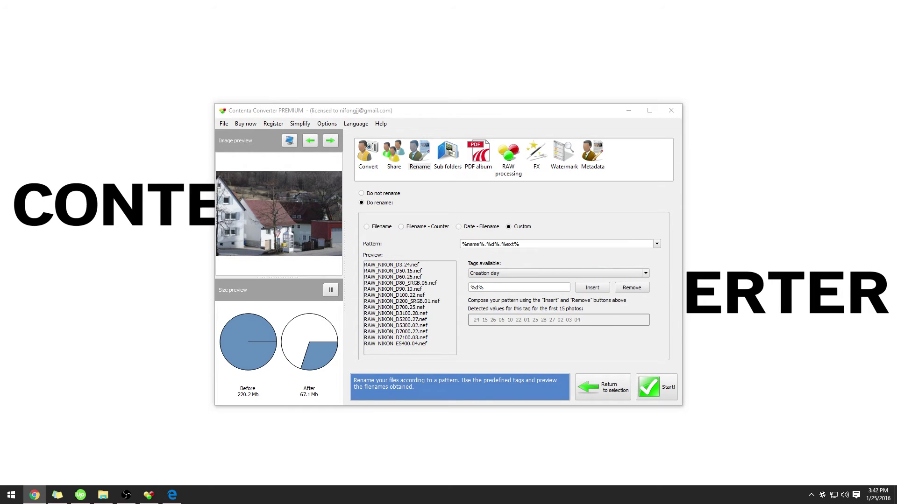
Sort the converted output into Year.Month subfolders, then go to the PDF album settings
{"action": "left_click", "coordinate": [450, 164]}
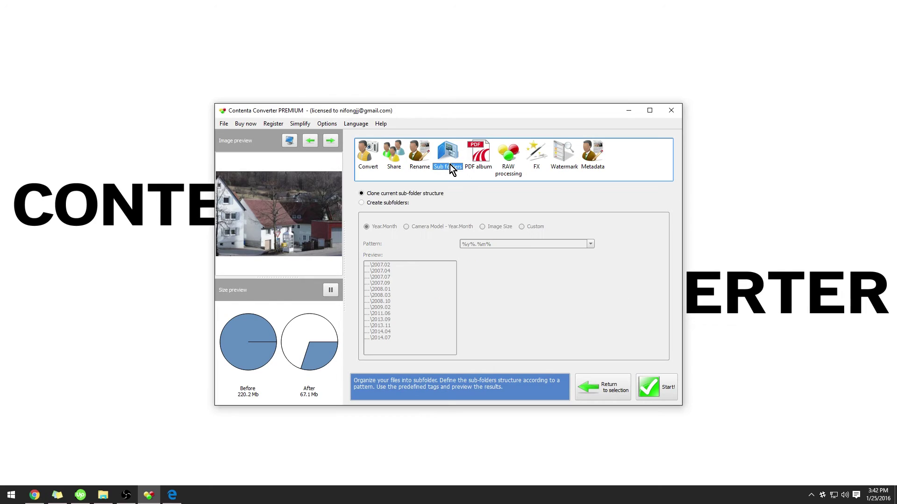
{"action": "left_click", "coordinate": [402, 208]}
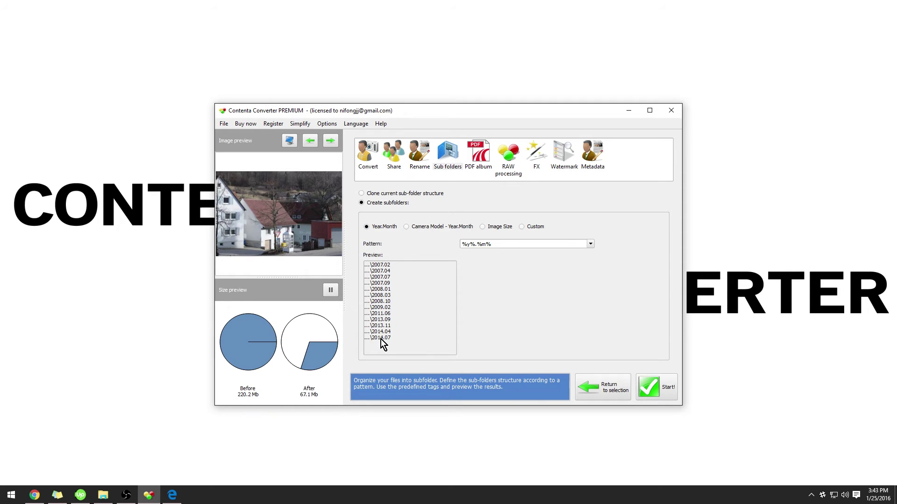
{"action": "left_click", "coordinate": [484, 166]}
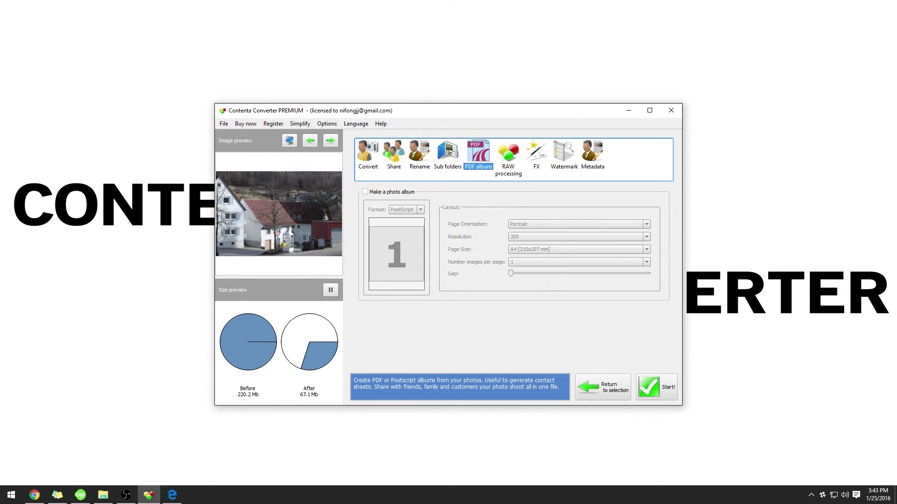
Enable a PostScript photo album with six images per A4 portrait page
{"action": "left_click", "coordinate": [365, 192]}
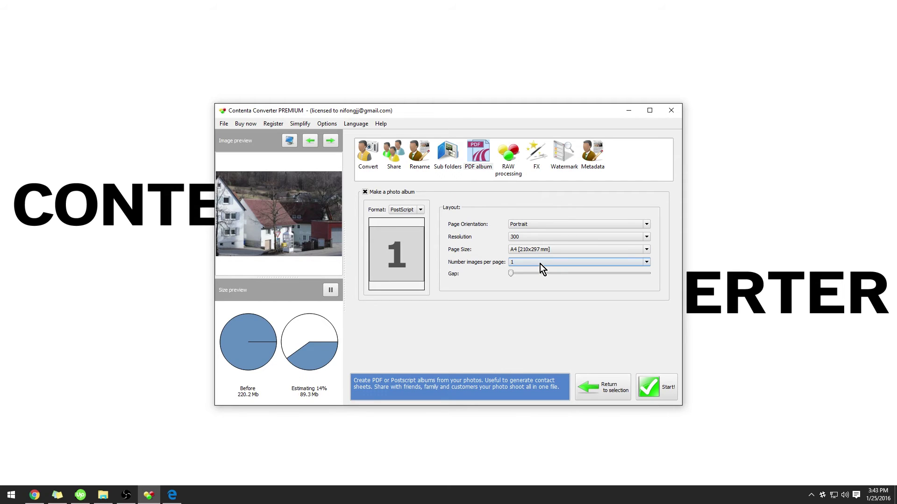
{"action": "left_click", "coordinate": [540, 265]}
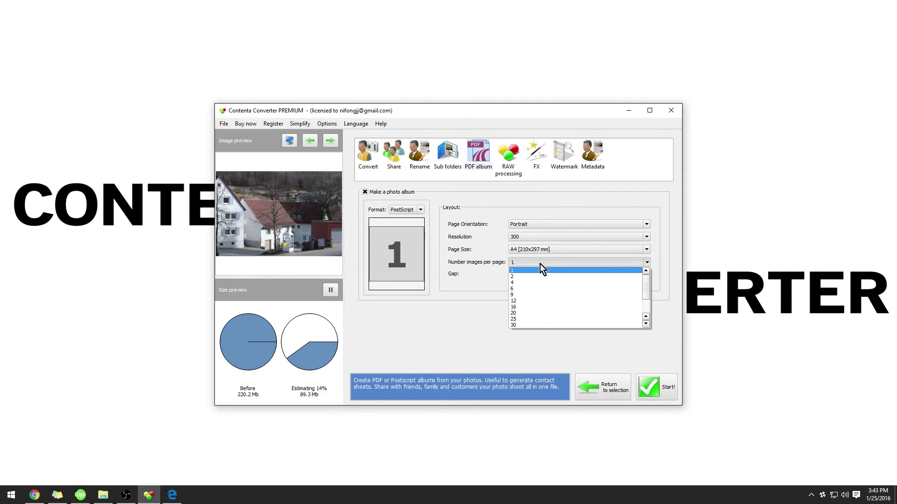
{"action": "left_click", "coordinate": [538, 288]}
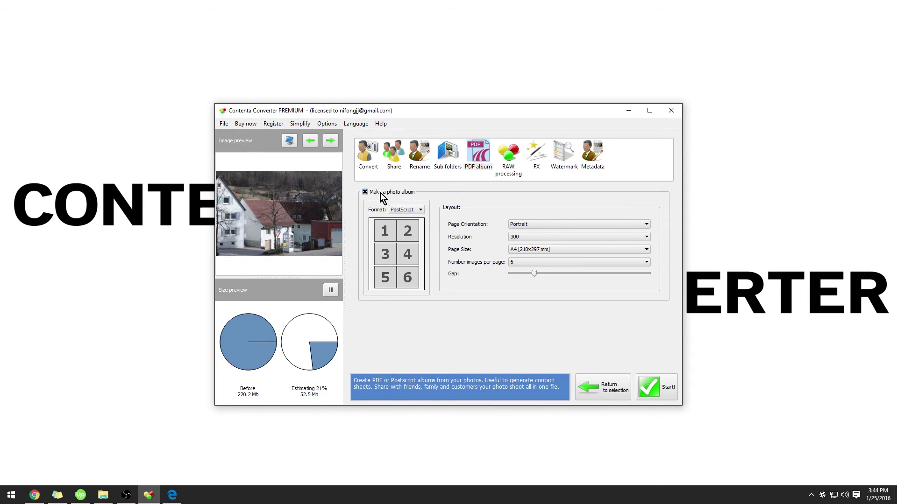
Set a manual RAW white balance temperature, ending on Cloudy at 6419 K
{"action": "left_click", "coordinate": [514, 165]}
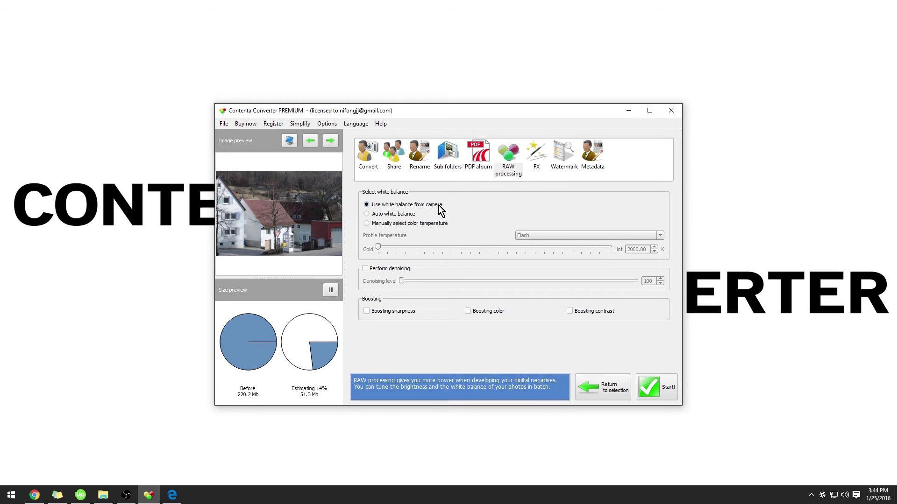
{"action": "left_click", "coordinate": [381, 224]}
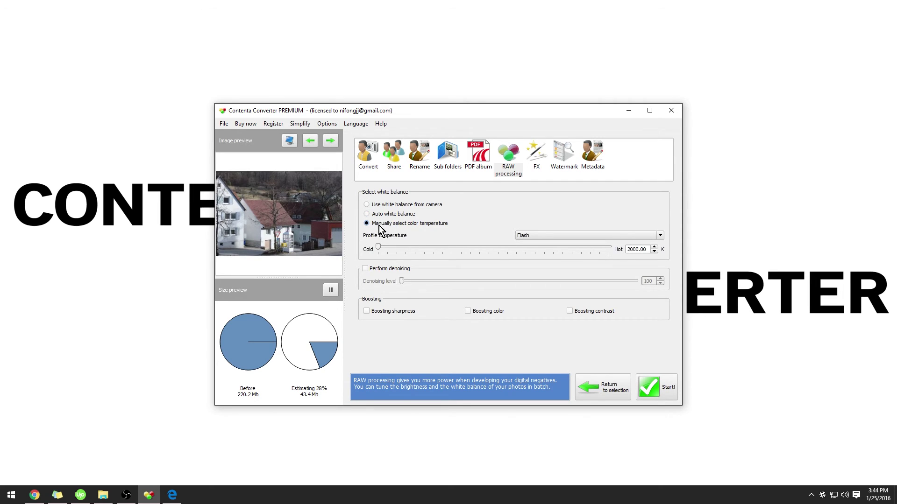
{"action": "left_click", "coordinate": [543, 236]}
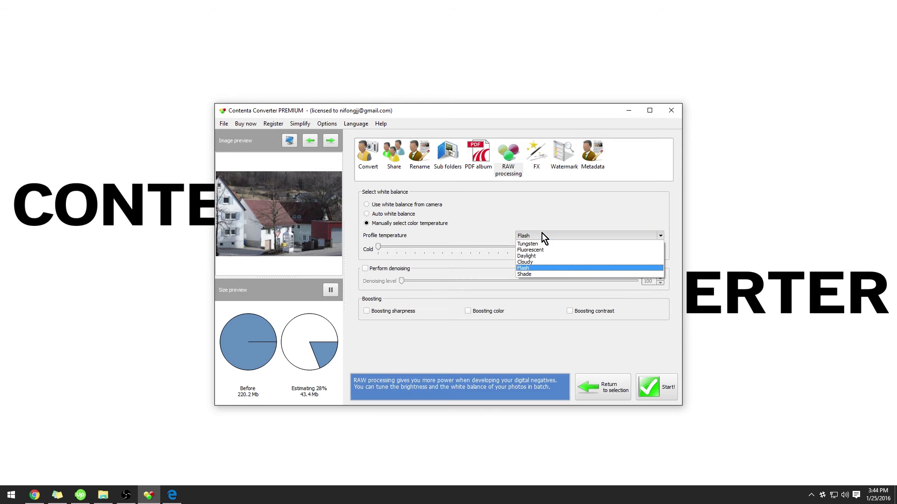
{"action": "left_click", "coordinate": [543, 256]}
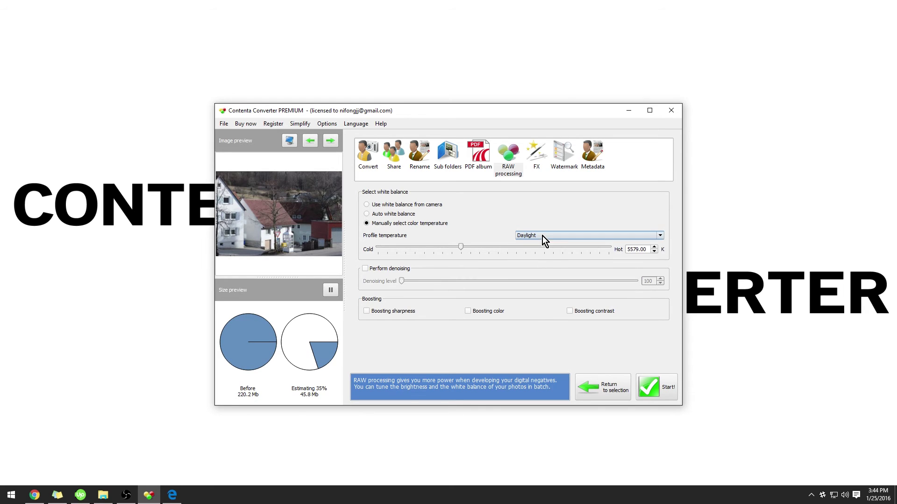
{"action": "left_click", "coordinate": [542, 236]}
{"action": "left_click", "coordinate": [539, 251]}
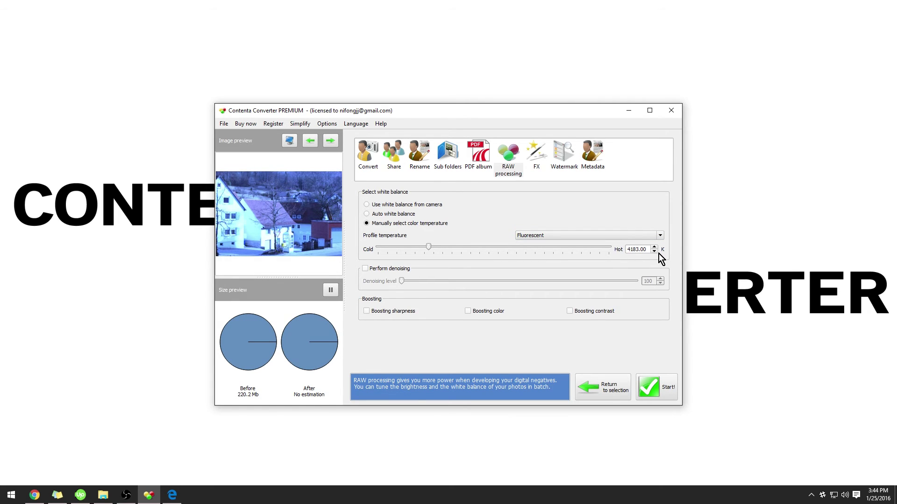
{"action": "left_click", "coordinate": [546, 236]}
{"action": "left_click", "coordinate": [518, 243]}
{"action": "scroll", "coordinate": [515, 239], "scroll_direction": "up", "scroll_amount": 1}
Leave RAW denoising switched off
{"action": "left_click", "coordinate": [365, 269]}
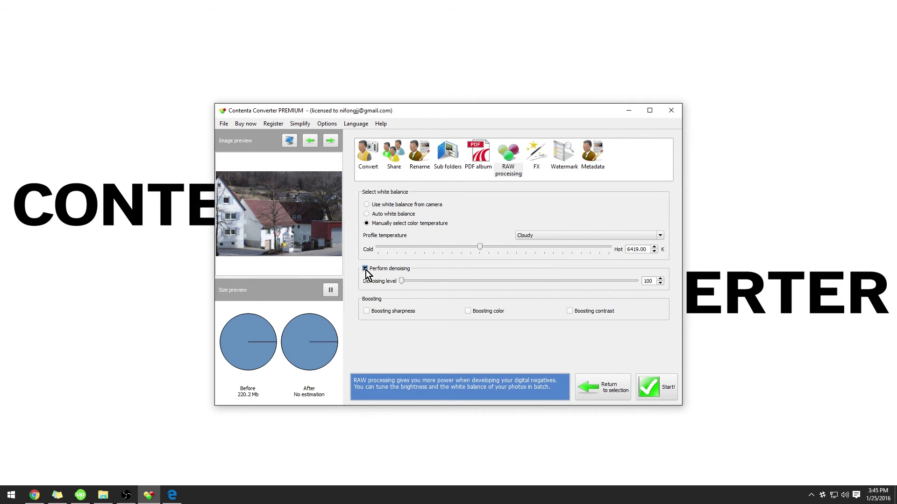
{"action": "left_click", "coordinate": [403, 281]}
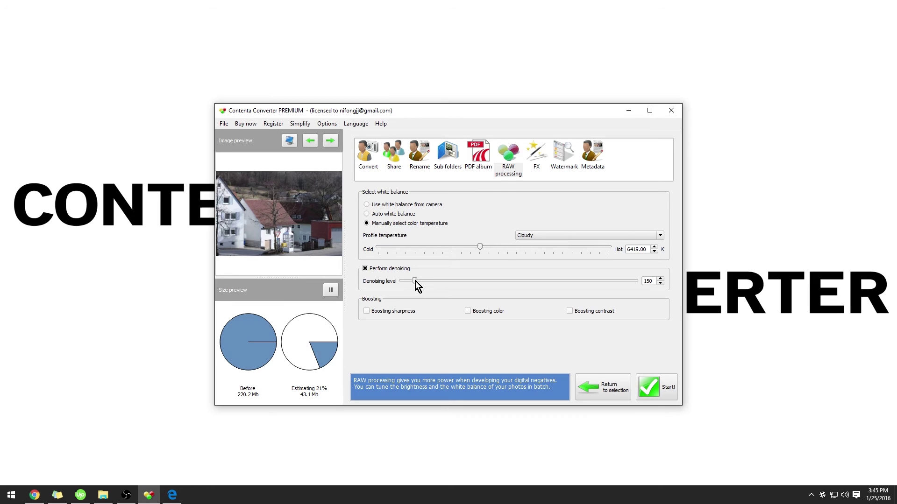
{"action": "left_click", "coordinate": [365, 269]}
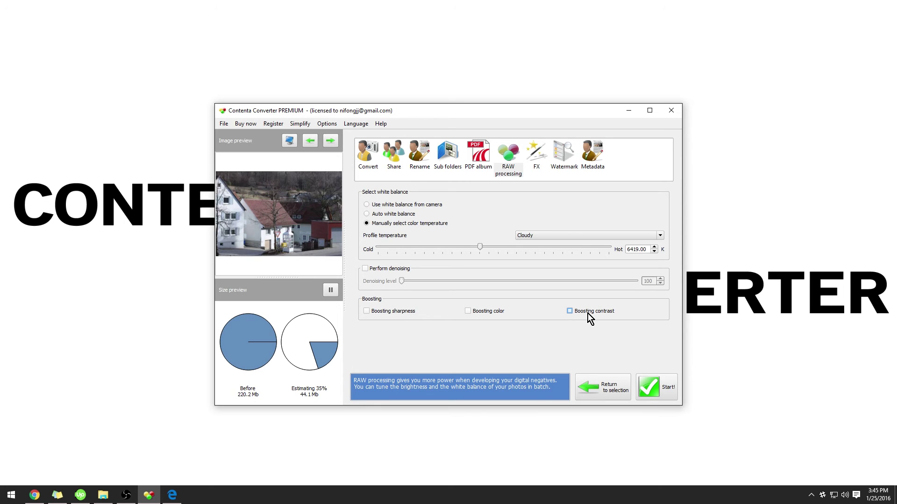
Add a Motion blur effect with speed 3
{"action": "left_click", "coordinate": [534, 162]}
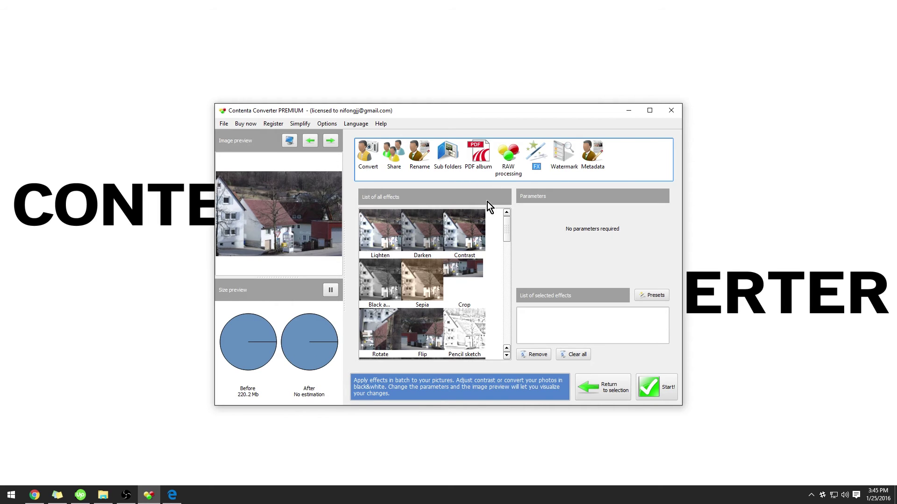
{"action": "left_click_drag", "start_coordinate": [507, 229], "coordinate": [505, 310]}
{"action": "left_click", "coordinate": [385, 311]}
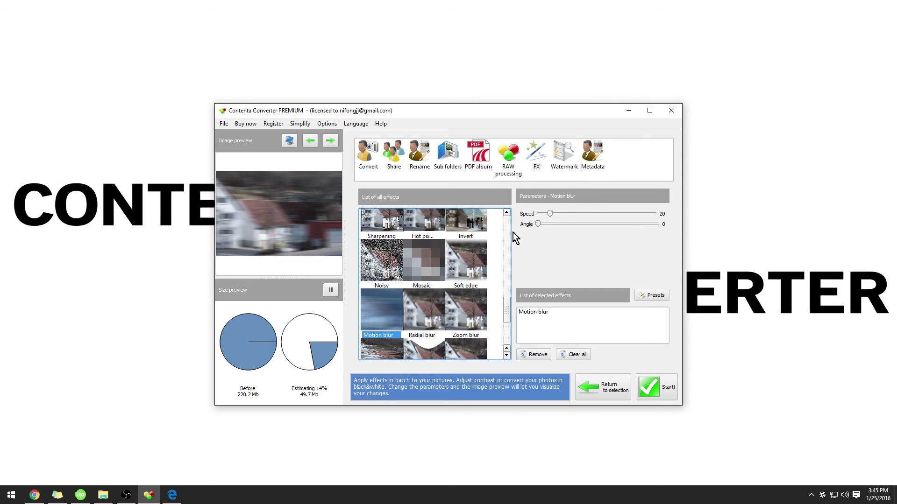
{"action": "left_click_drag", "start_coordinate": [548, 212], "coordinate": [539, 216]}
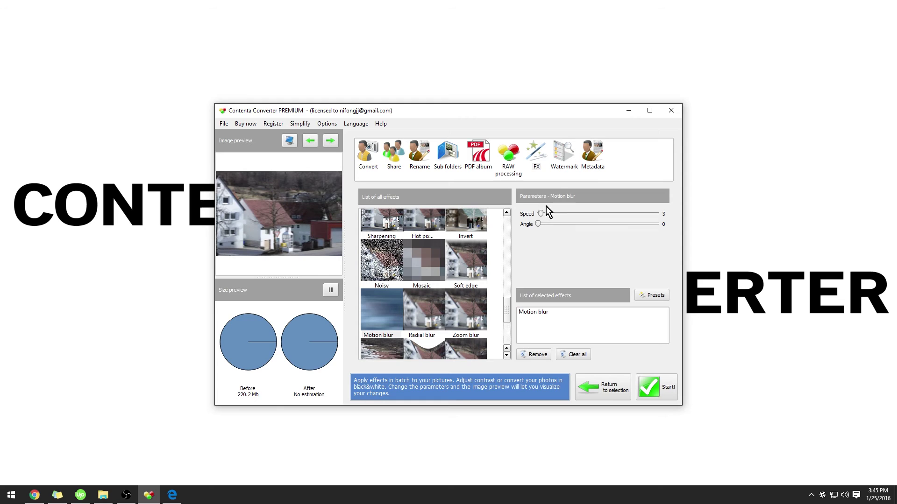
Add a Color tone effect, then remove it so only Motion blur remains
{"action": "scroll", "coordinate": [428, 276], "scroll_direction": "up", "scroll_amount": 3}
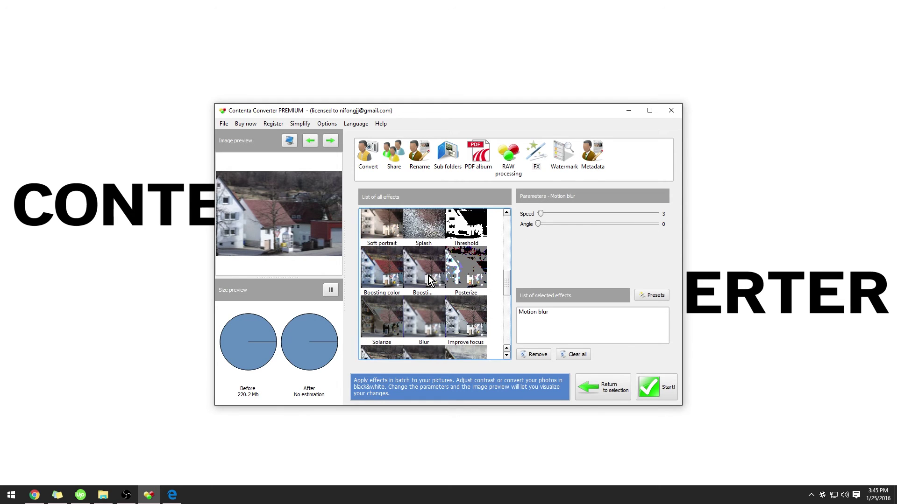
{"action": "scroll", "coordinate": [448, 266], "scroll_direction": "up", "scroll_amount": 1}
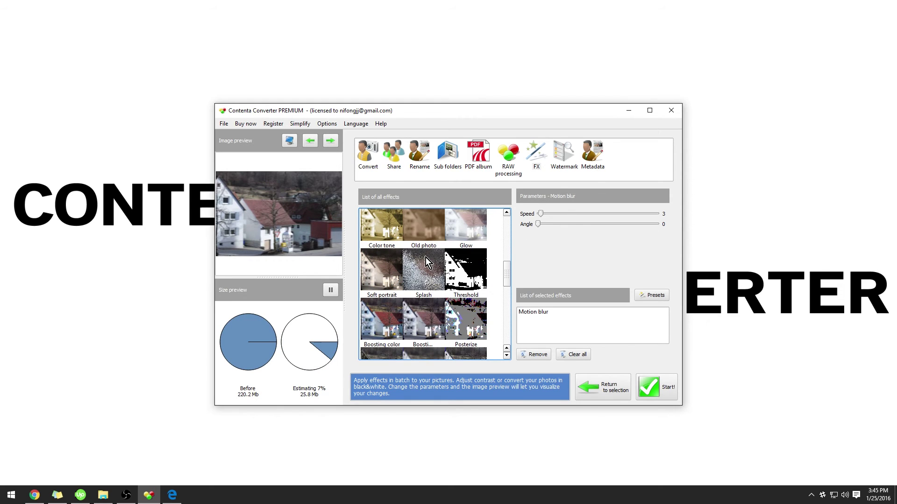
{"action": "double_click", "coordinate": [382, 232]}
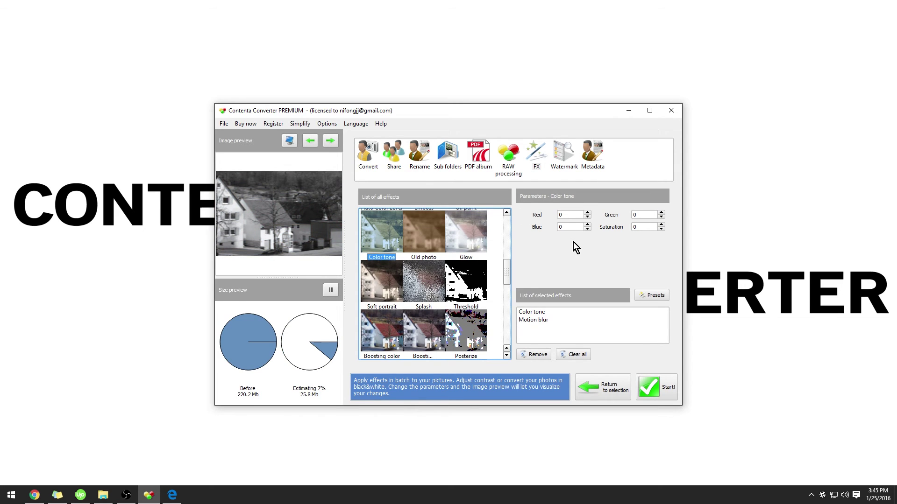
{"action": "left_click", "coordinate": [588, 213]}
{"action": "left_click", "coordinate": [536, 313]}
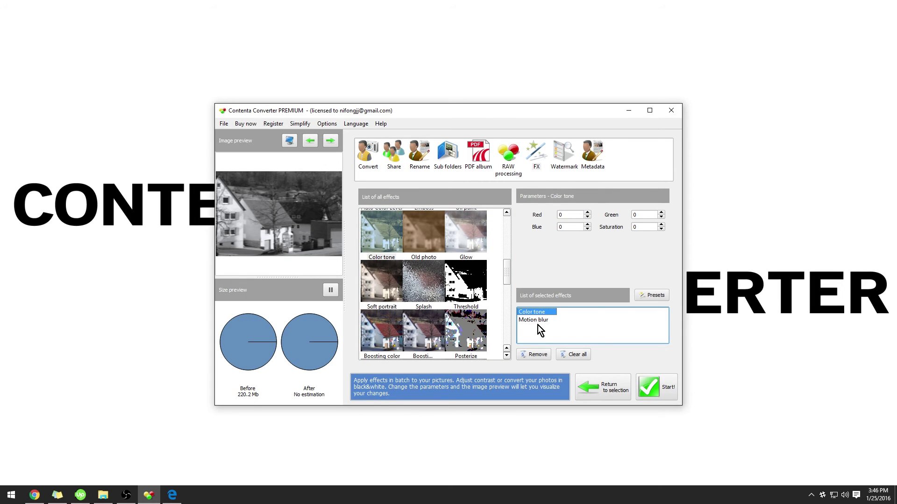
{"action": "left_click", "coordinate": [537, 355]}
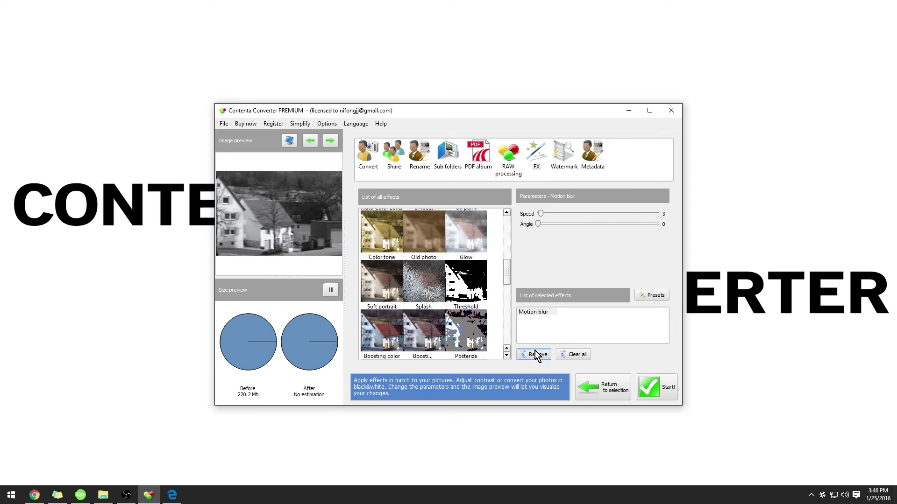
{"action": "left_click", "coordinate": [536, 314]}
Enable a text watermark reading 'Contenta Converter Premium'
{"action": "left_click", "coordinate": [563, 155]}
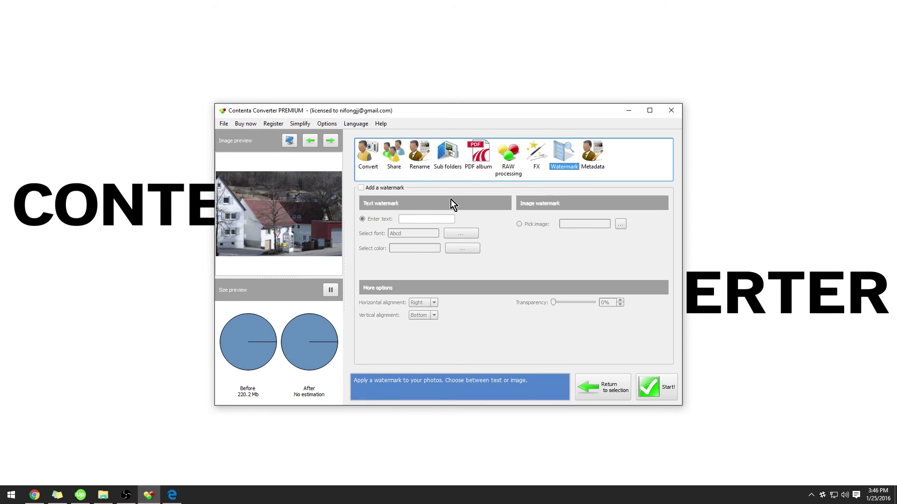
{"action": "left_click", "coordinate": [399, 187]}
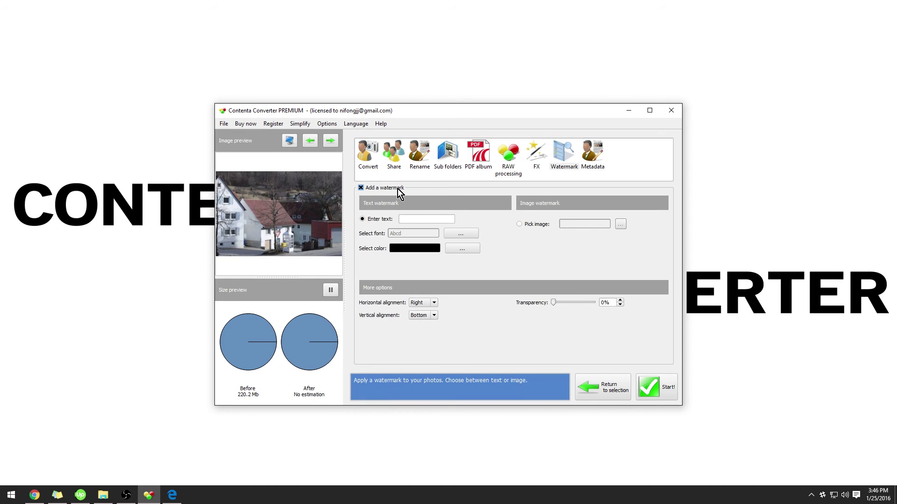
{"action": "left_click", "coordinate": [423, 219]}
{"action": "type", "text": "Contenta Co"}
{"action": "type", "text": "nverter Premium"}
Make the watermark bold size 11, white, bottom right, at 15% transparency
{"action": "left_click", "coordinate": [461, 234]}
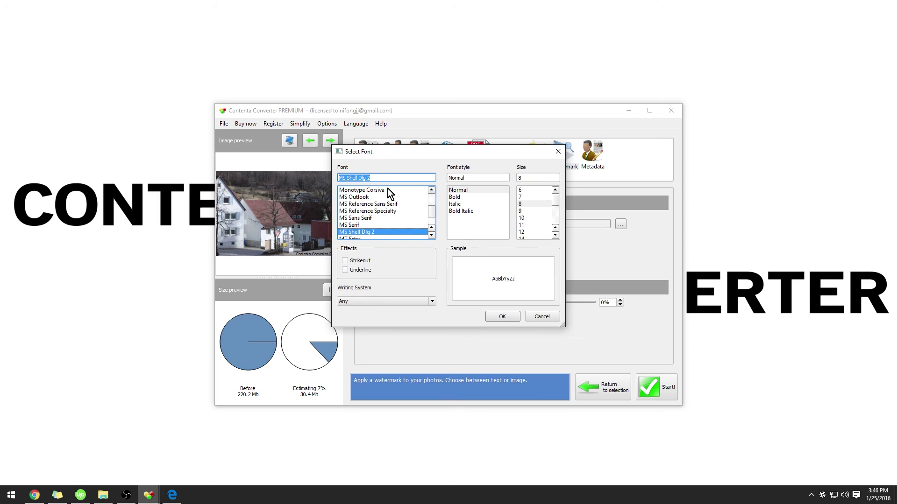
{"action": "scroll", "coordinate": [392, 192], "scroll_direction": "down", "scroll_amount": 2}
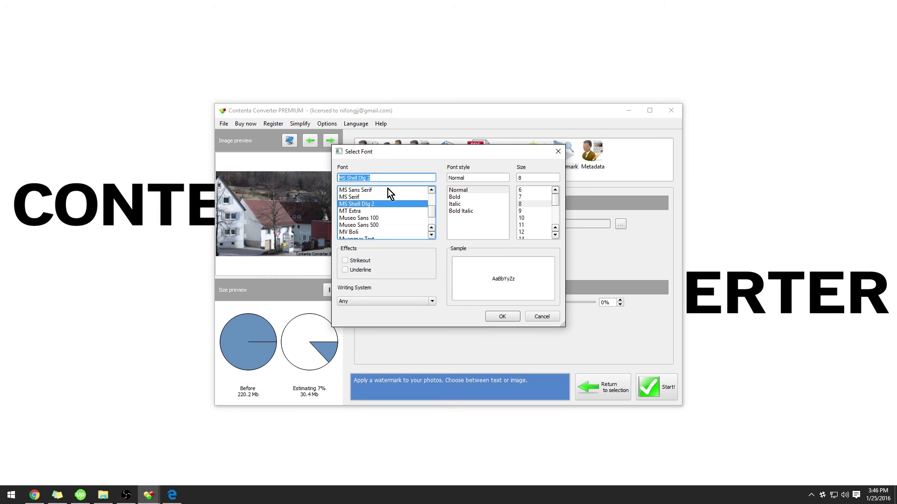
{"action": "left_click", "coordinate": [471, 197]}
{"action": "left_click", "coordinate": [528, 226]}
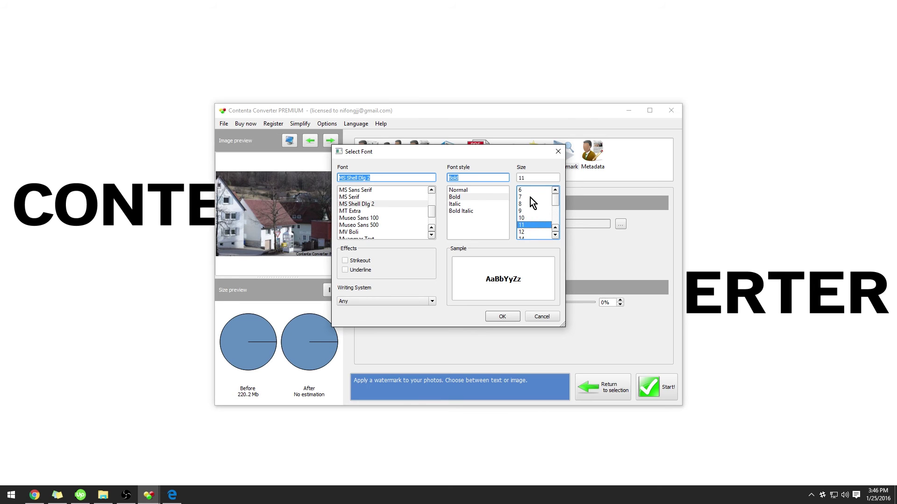
{"action": "left_click", "coordinate": [511, 316]}
{"action": "left_click", "coordinate": [464, 250]}
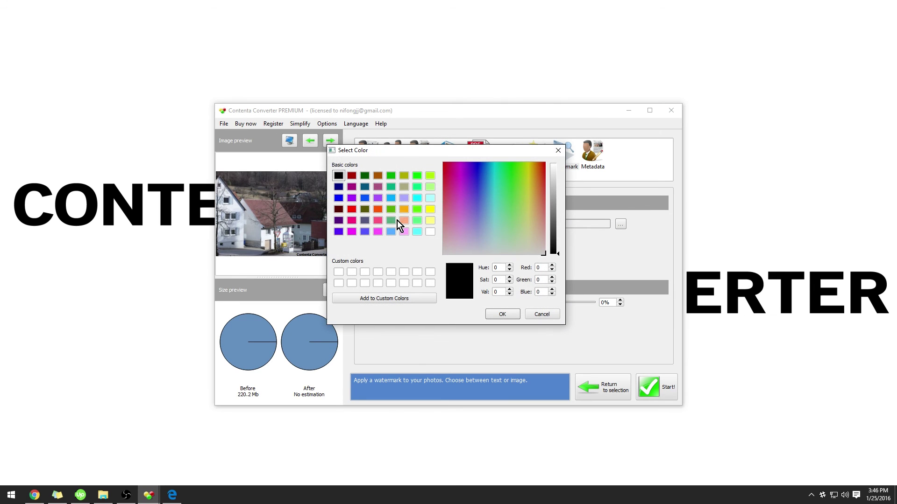
{"action": "left_click", "coordinate": [430, 232]}
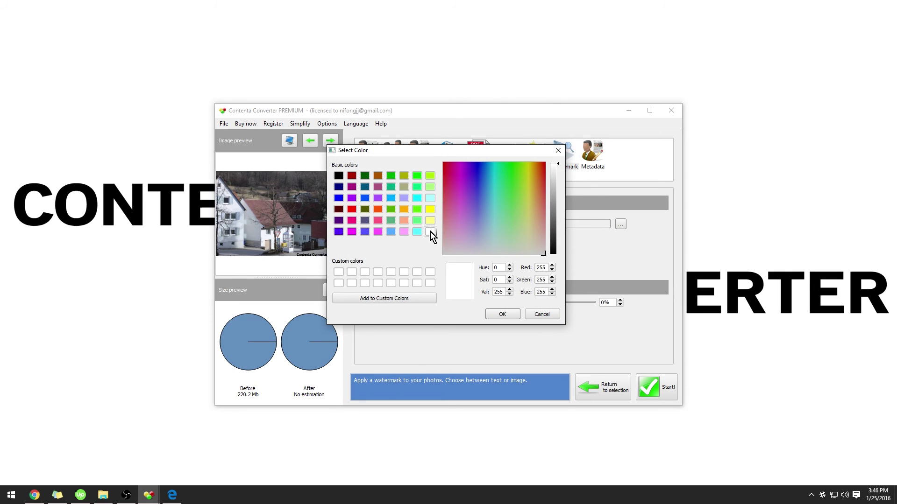
{"action": "left_click", "coordinate": [503, 312]}
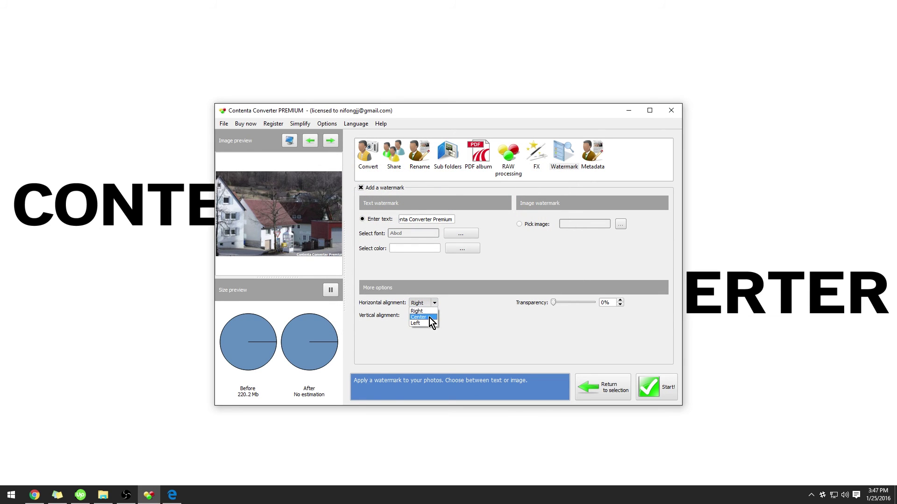
{"action": "left_click", "coordinate": [555, 305]}
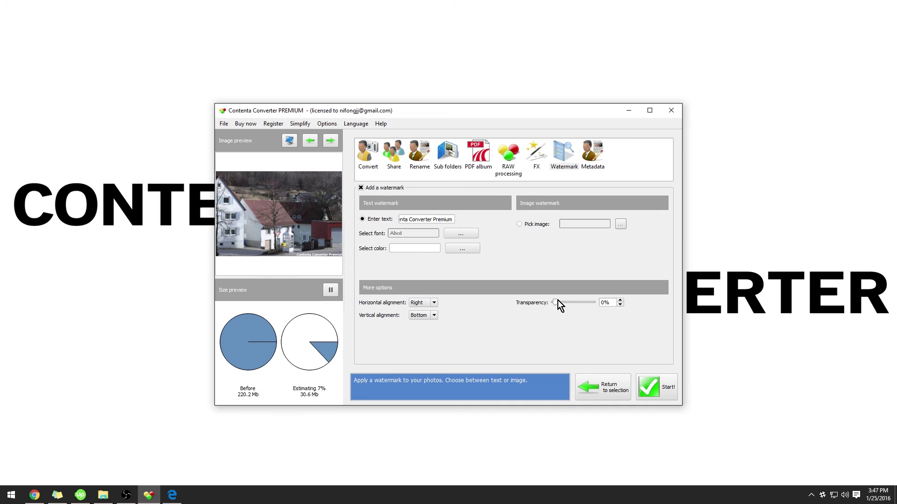
{"action": "left_click_drag", "start_coordinate": [560, 302], "coordinate": [562, 301]}
Set the metadata rating to 5 in the Description section
{"action": "left_click", "coordinate": [597, 164]}
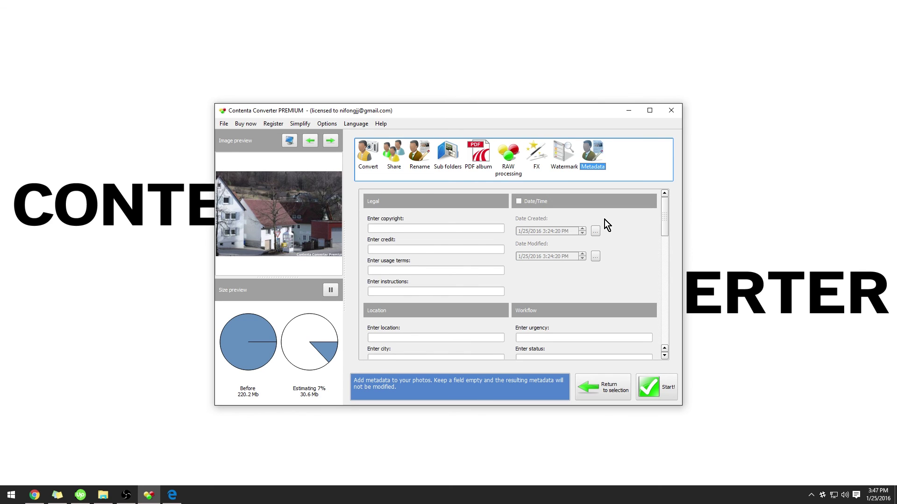
{"action": "left_click", "coordinate": [490, 215]}
{"action": "scroll", "coordinate": [490, 215], "scroll_direction": "down", "scroll_amount": 3}
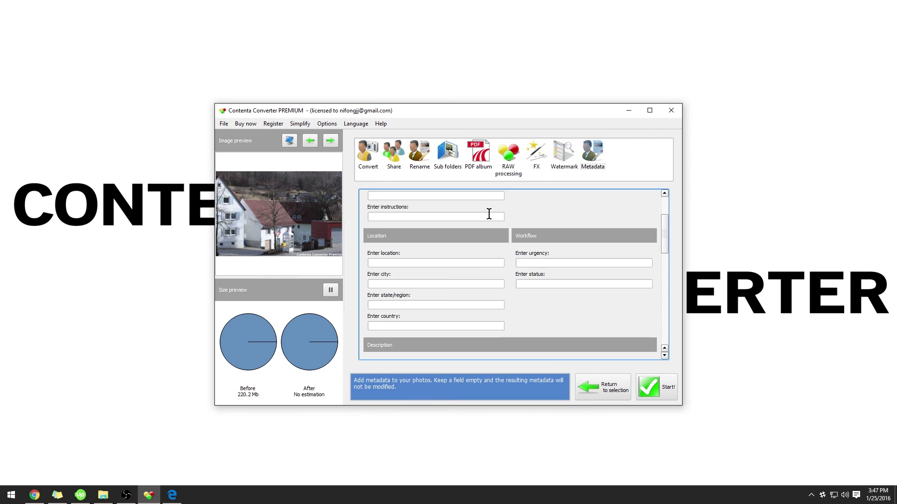
{"action": "scroll", "coordinate": [489, 214], "scroll_direction": "up", "scroll_amount": 3}
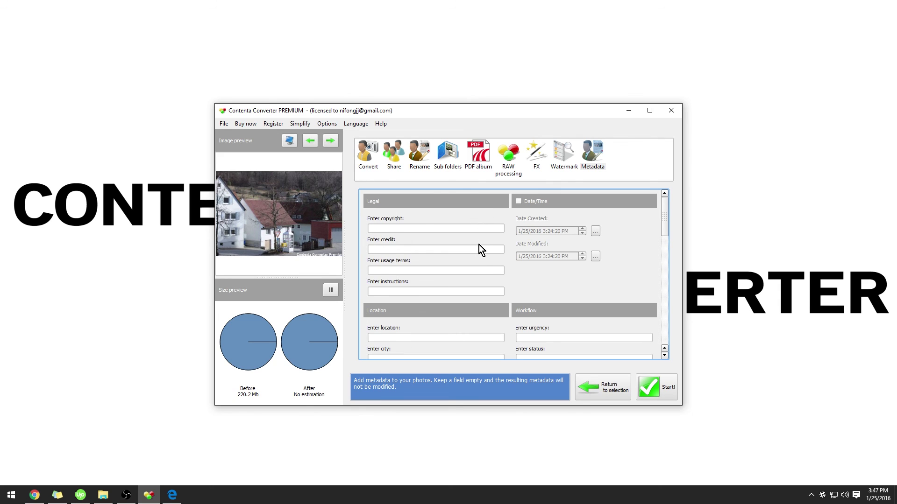
{"action": "scroll", "coordinate": [482, 250], "scroll_direction": "down", "scroll_amount": 3}
{"action": "scroll", "coordinate": [433, 257], "scroll_direction": "down", "scroll_amount": 1}
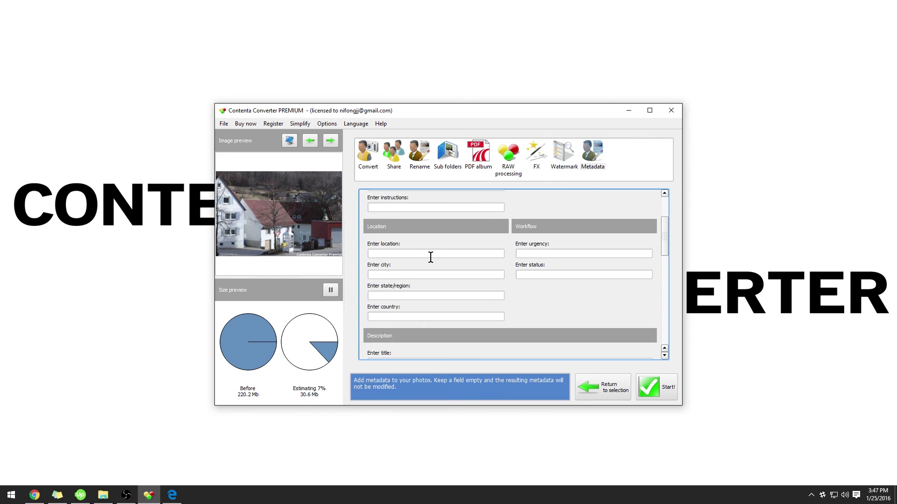
{"action": "left_click", "coordinate": [426, 256]}
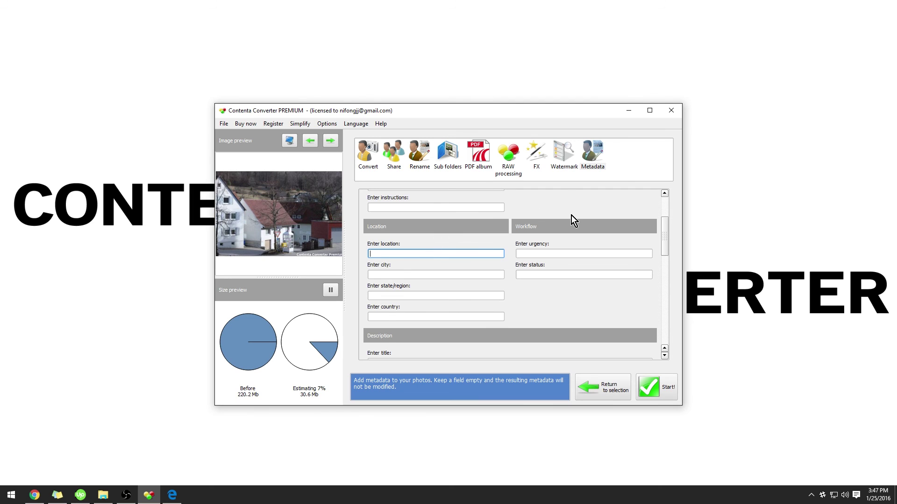
{"action": "scroll", "coordinate": [480, 233], "scroll_direction": "down", "scroll_amount": 5}
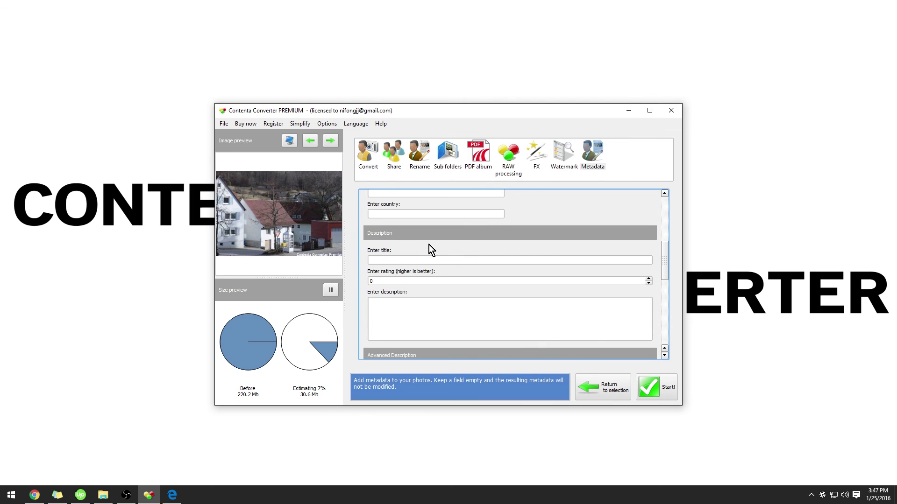
{"action": "scroll", "coordinate": [425, 248], "scroll_direction": "down", "scroll_amount": 3}
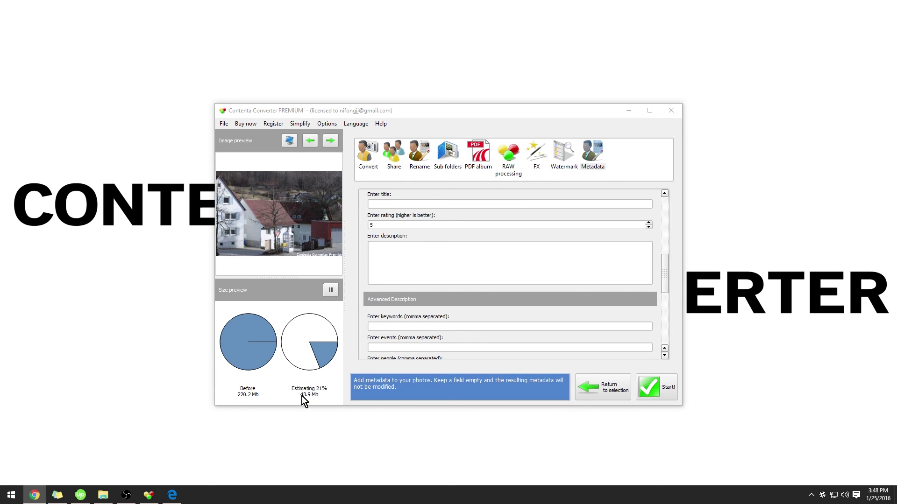
Switch to Edge and scroll through the Contenta Converter YouTube channel's uploaded videos
{"action": "left_click", "coordinate": [176, 496]}
{"action": "scroll", "coordinate": [401, 388], "scroll_direction": "up", "scroll_amount": 3}
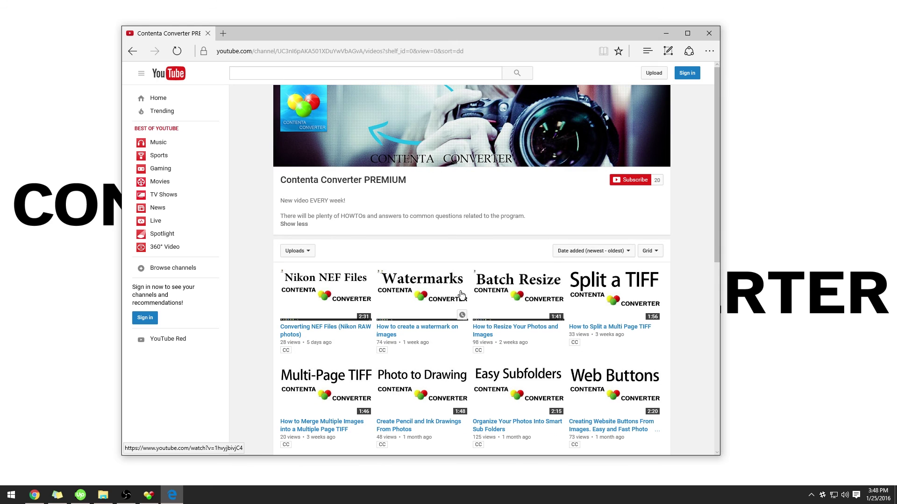
{"action": "scroll", "coordinate": [499, 279], "scroll_direction": "down", "scroll_amount": 2}
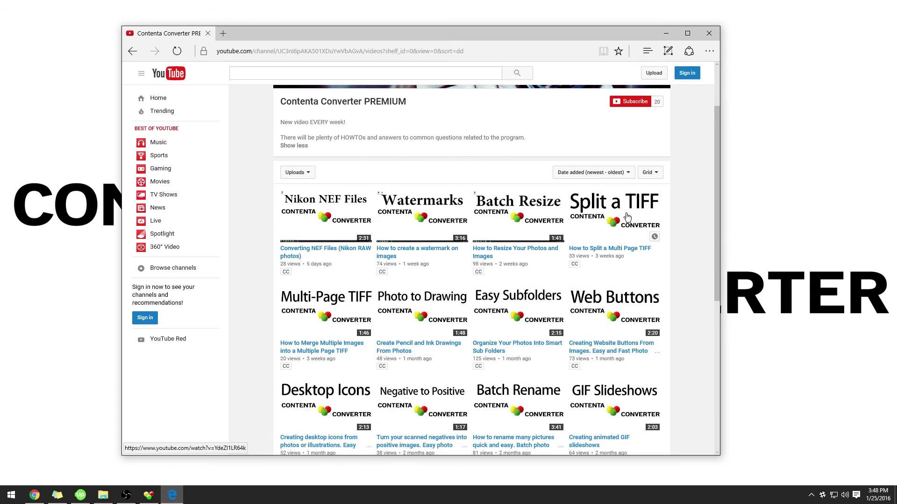
{"action": "scroll", "coordinate": [567, 186], "scroll_direction": "down", "scroll_amount": 2}
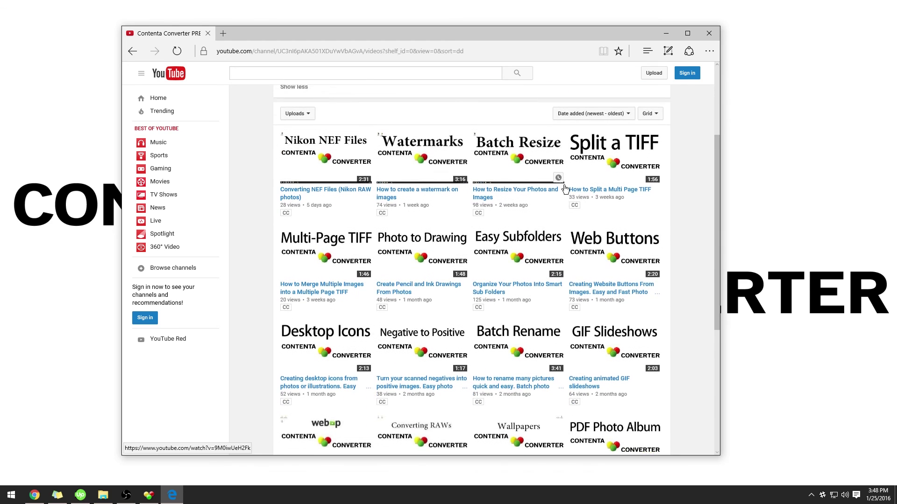
Minimize the browser to return to the Contenta Converter window
{"action": "left_click", "coordinate": [658, 36]}
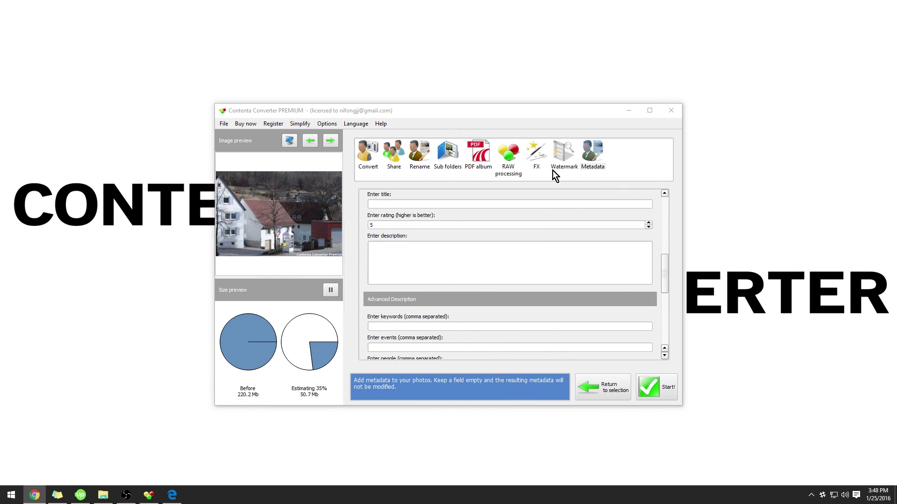